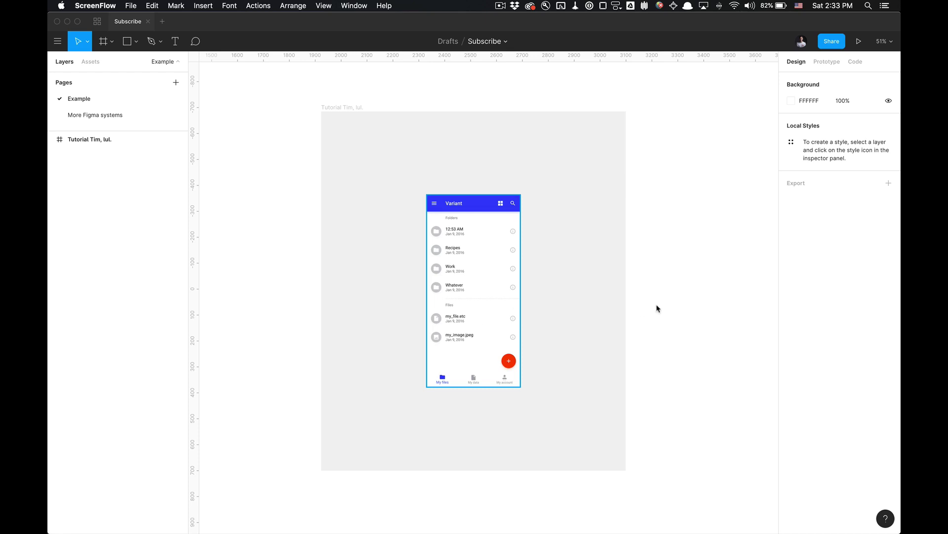
Go from the file browser to the Plugins page in the personal account
click(657, 309)
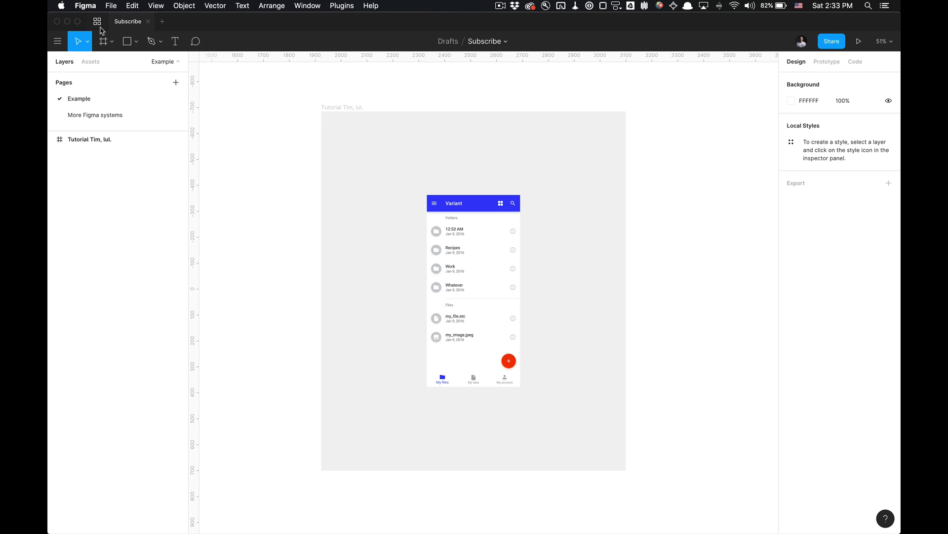
click(98, 23)
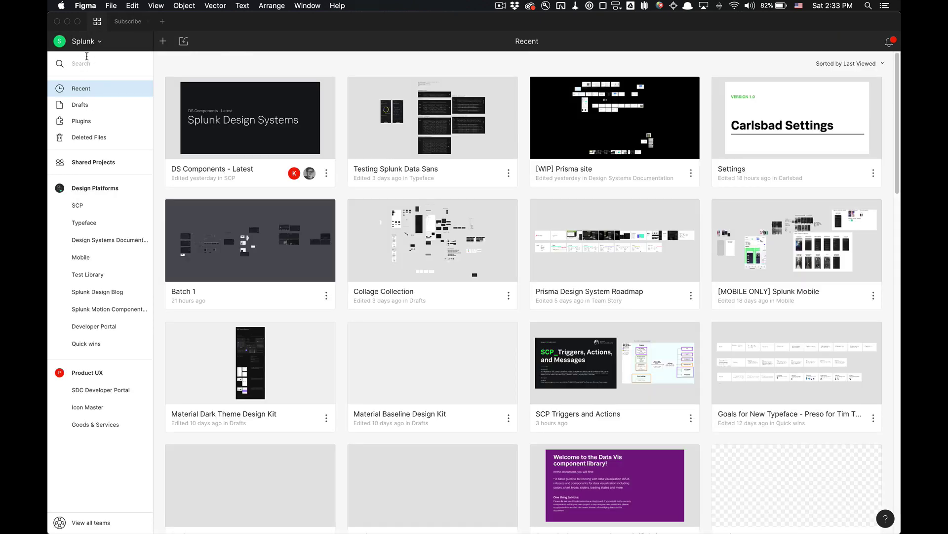
click(84, 41)
click(97, 84)
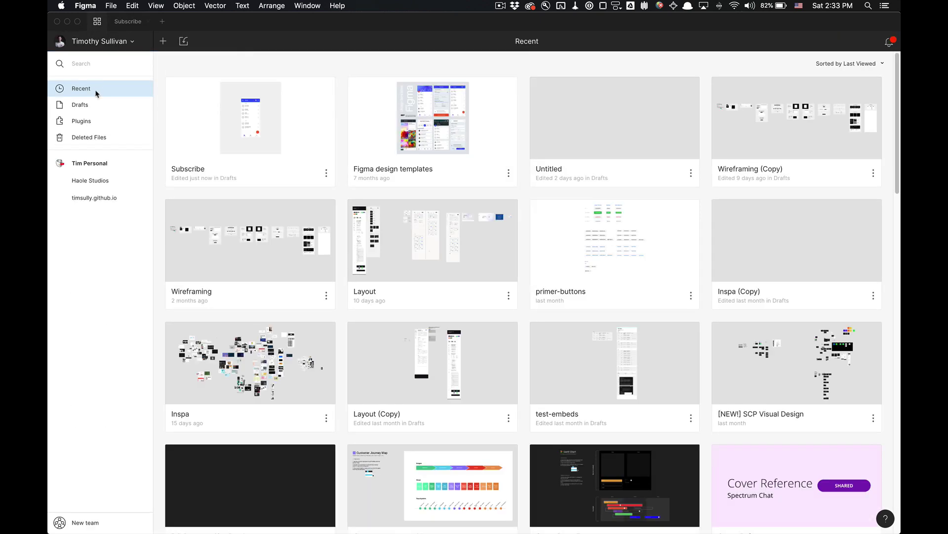
click(94, 121)
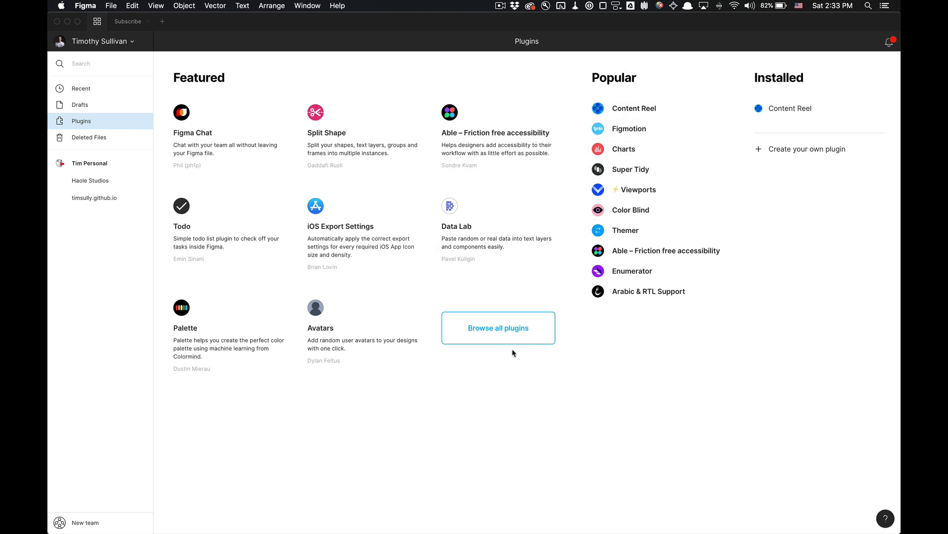
Browse all plugins, then uninstall and reinstall Content Reel
click(503, 329)
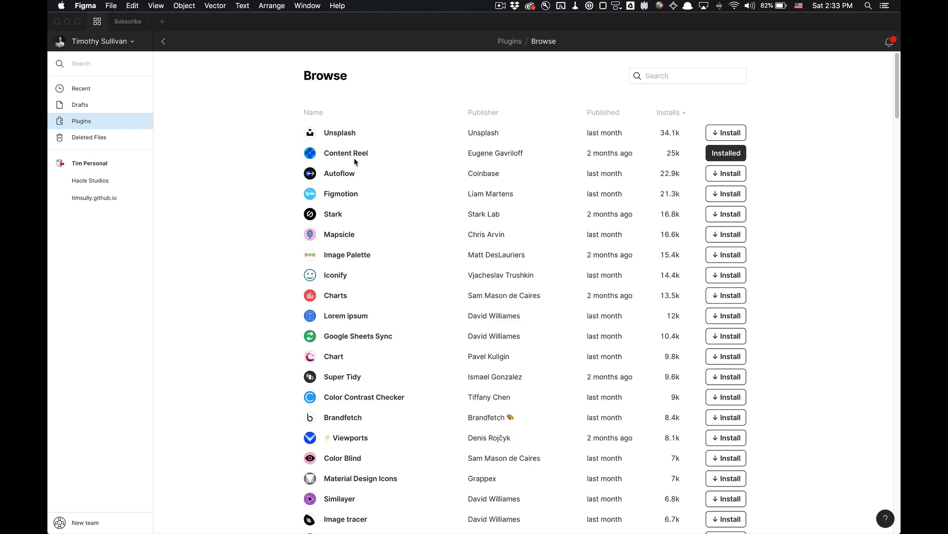
click(728, 154)
click(724, 156)
Return to the Subscribe file and bring the phone mockup into view
click(123, 24)
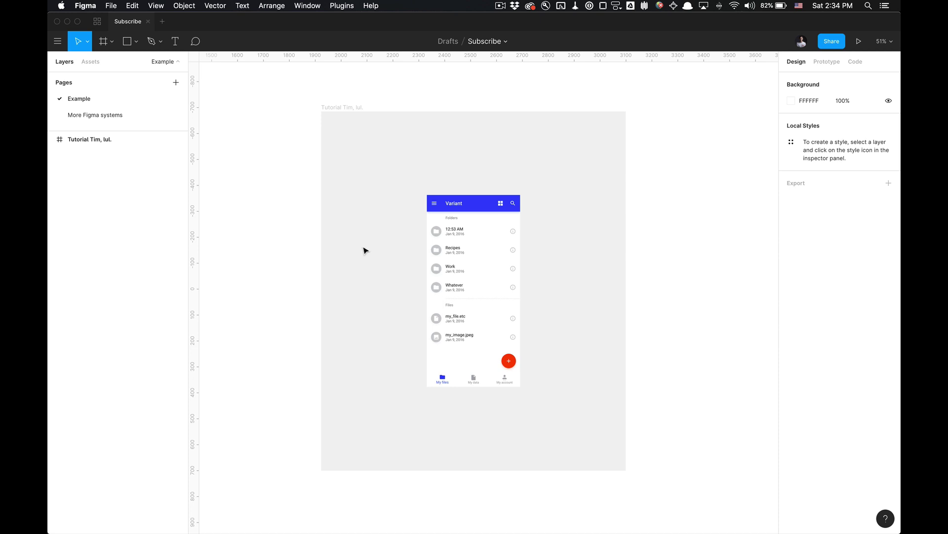
scroll(262, 248, up, 5)
scroll(263, 248, right, 5)
scroll(265, 251, down, 8)
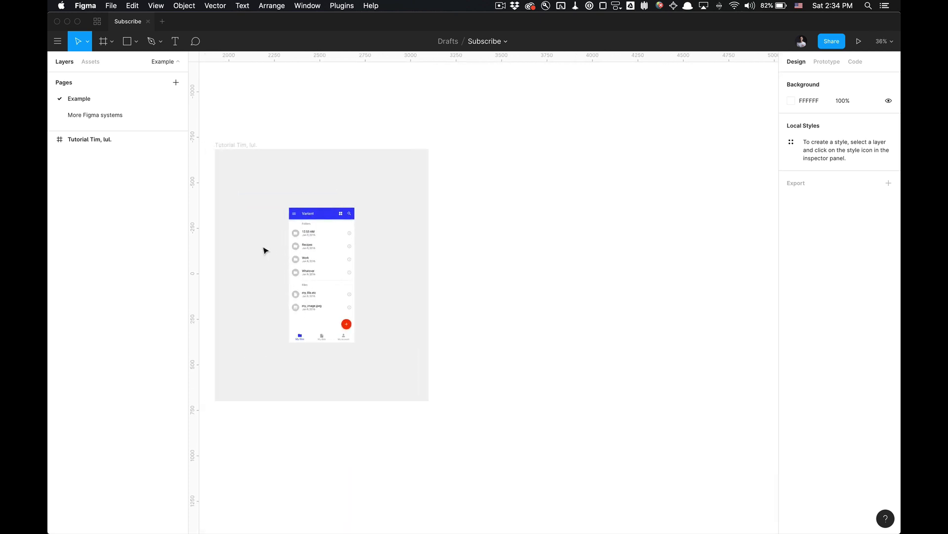
scroll(265, 250, up, 3)
Launch Content Reel from the phone frame's context menu and move its panel aside
click(450, 238)
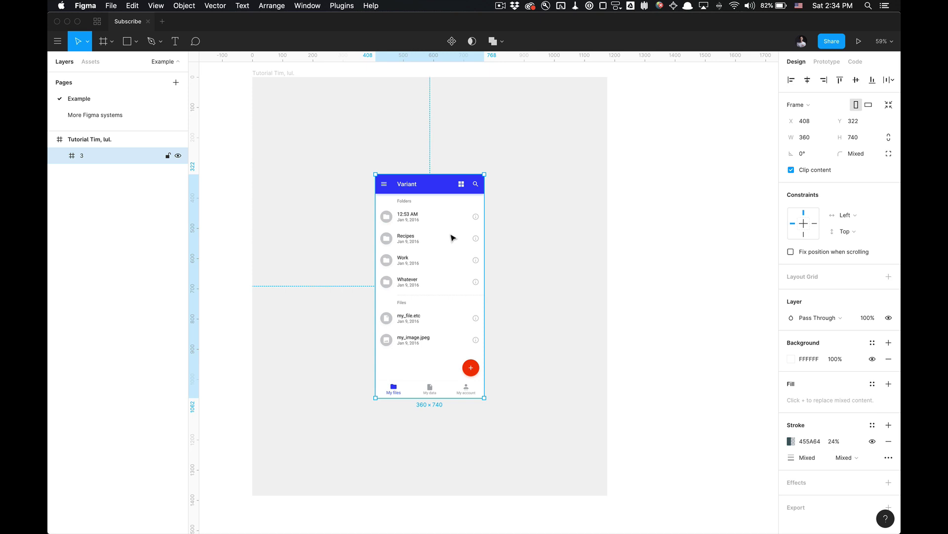
right_click(407, 236)
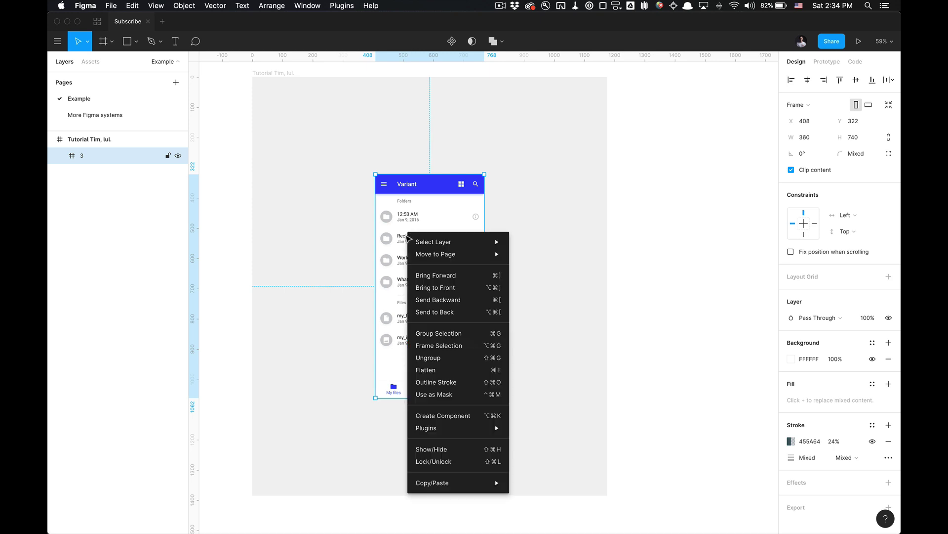
mouse_move(477, 428)
click(523, 429)
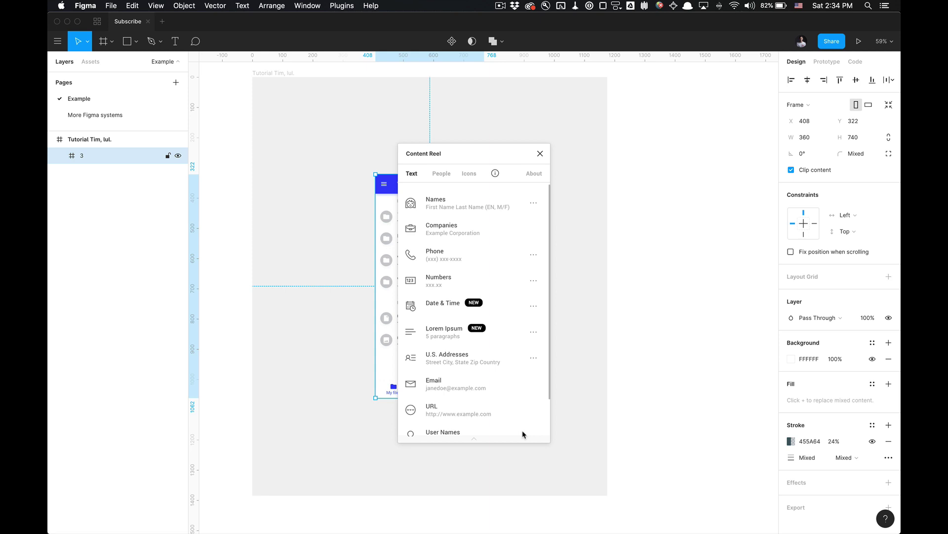
drag(491, 145, 643, 141)
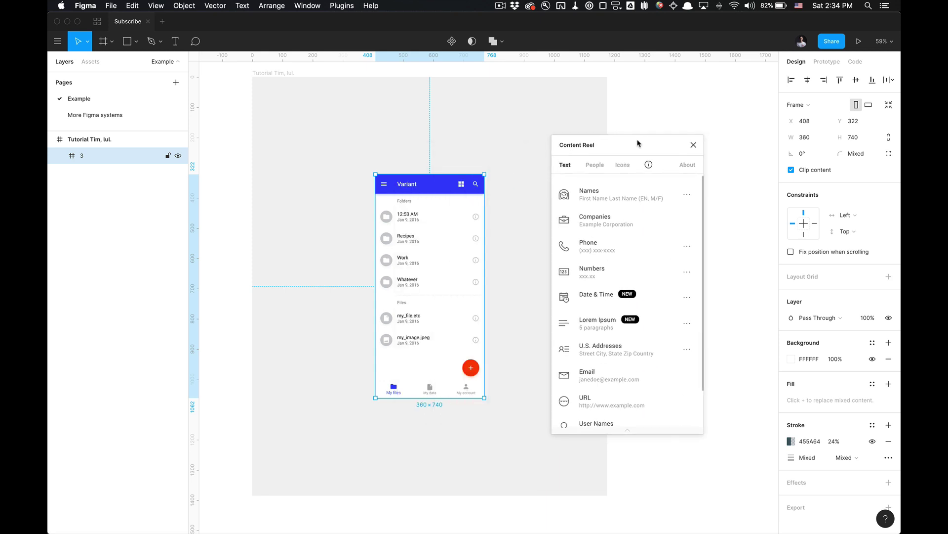
Select the 12:53 AM text layer in the mockup
super+click(410, 216)
scroll(478, 207, up, 3)
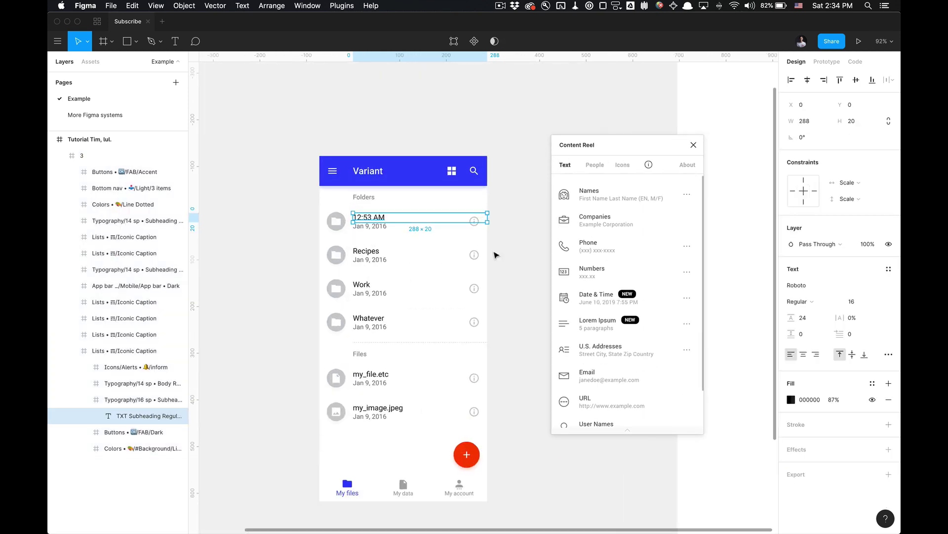
scroll(495, 254, up, 2)
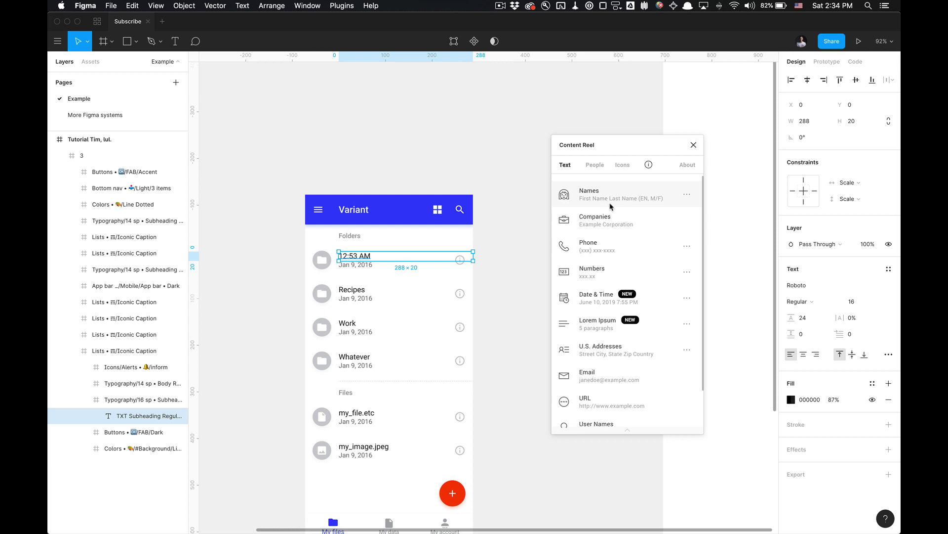
Glance at the Names settings, then reposition the Content Reel panel beside the mockup
click(687, 195)
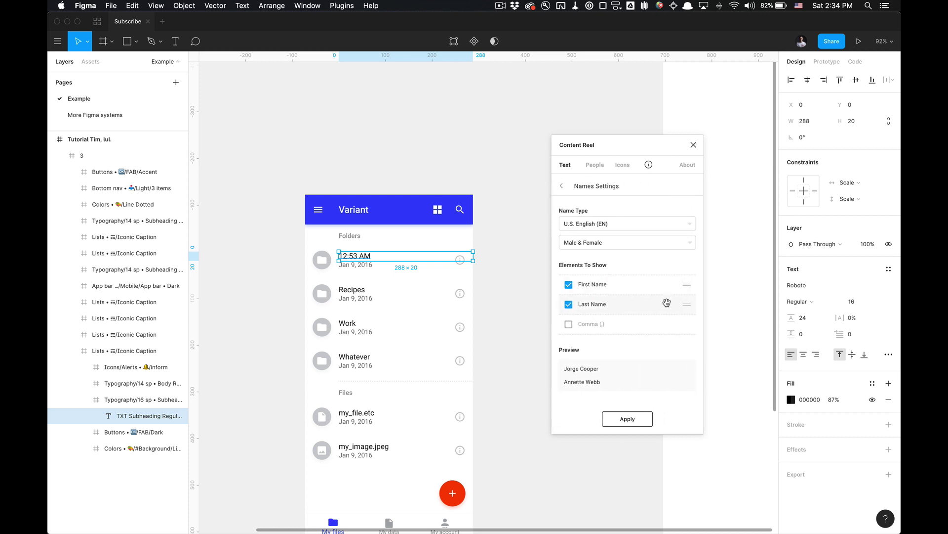
click(561, 187)
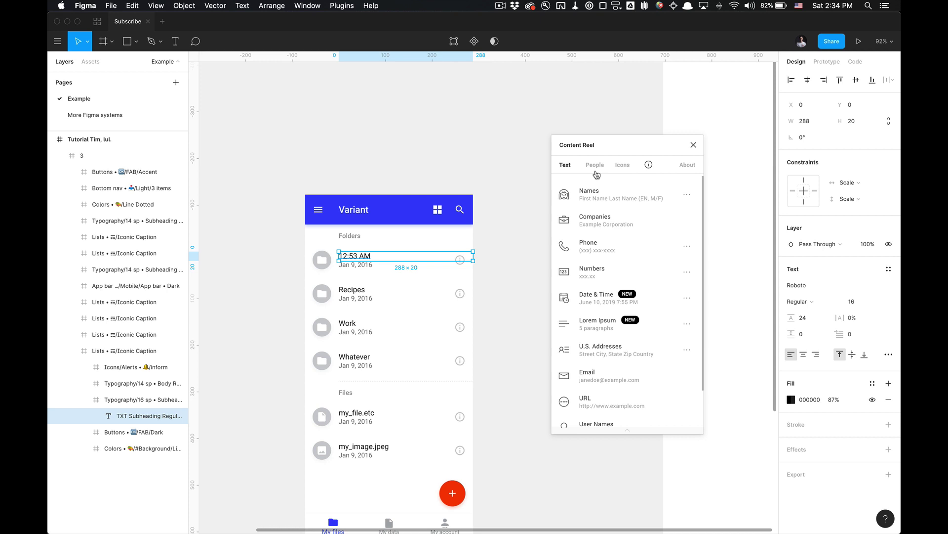
drag(624, 146, 584, 201)
scroll(427, 303, down, 2)
scroll(426, 303, left, 1)
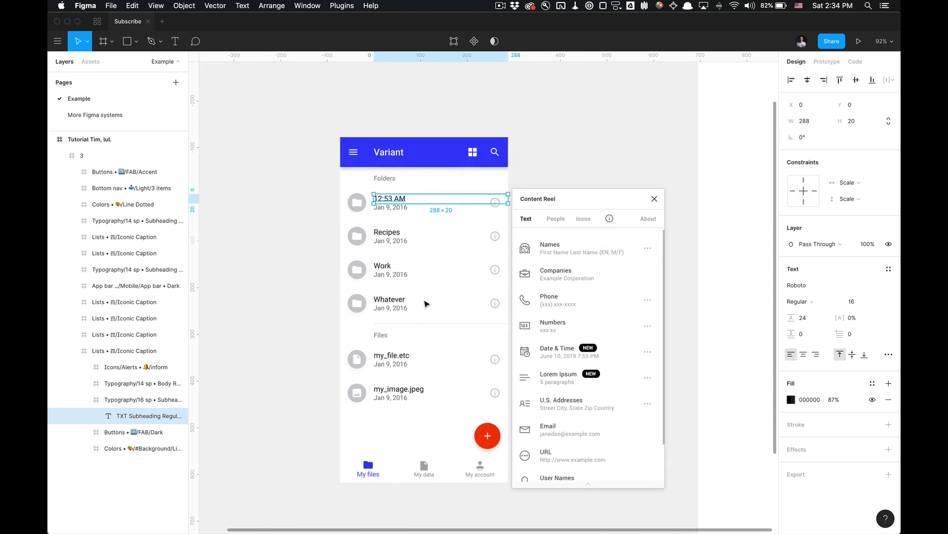
scroll(427, 303, right, 1)
scroll(426, 304, up, 1)
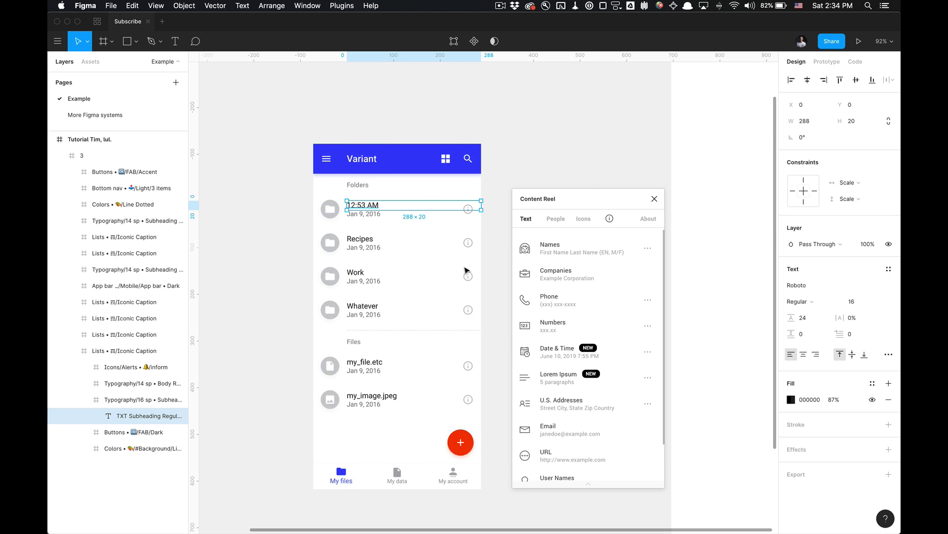
drag(595, 202, 598, 182)
View Content Reel's About information, then show its Icons library
click(647, 199)
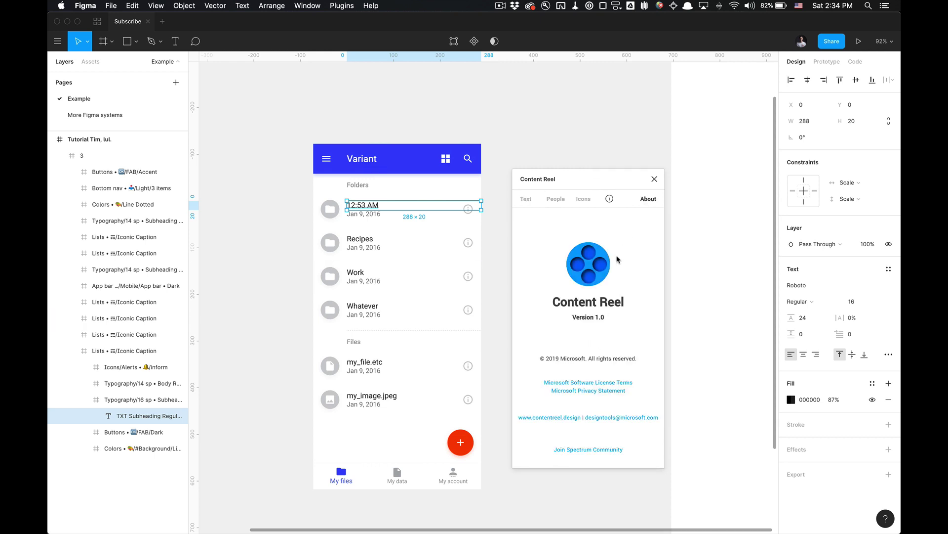
mouse_move(611, 201)
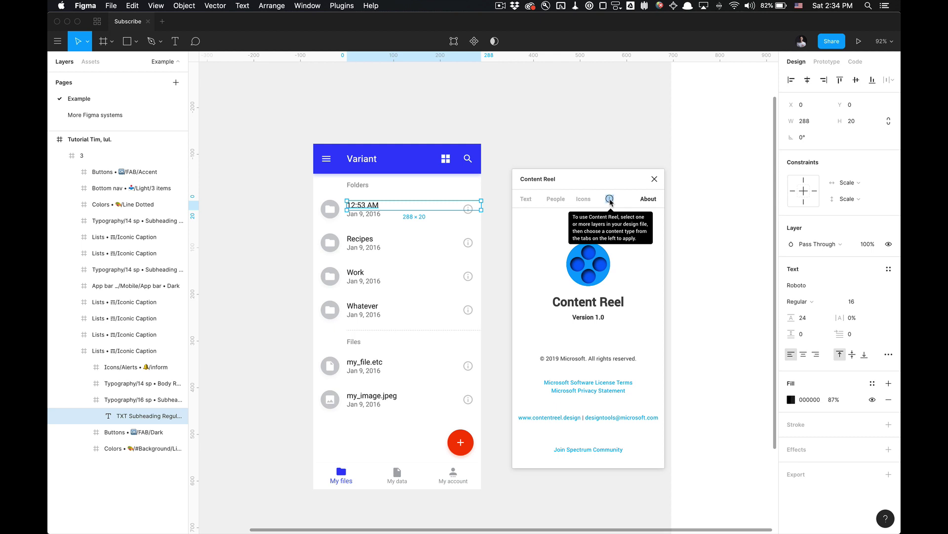
click(583, 198)
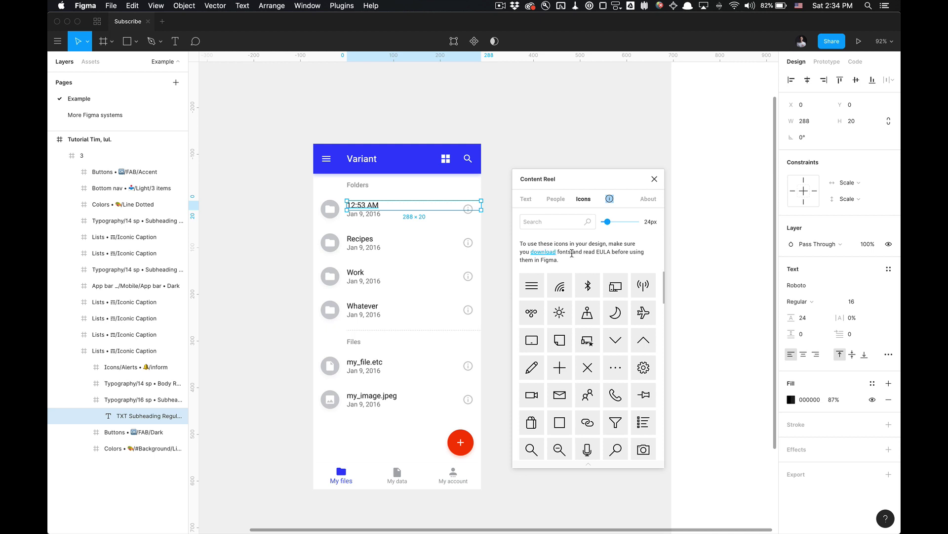
Download the icon fonts and reveal the font archive in Finder
click(550, 252)
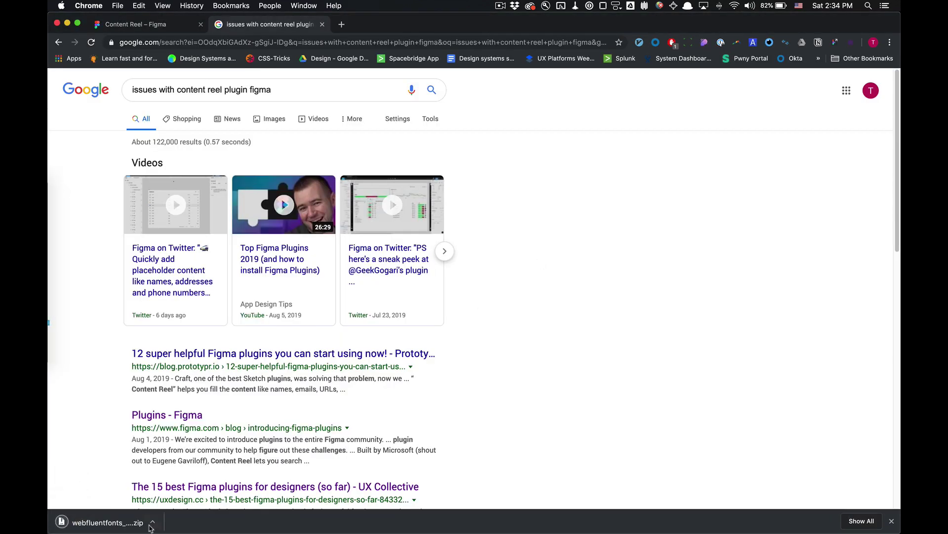
click(153, 523)
click(180, 508)
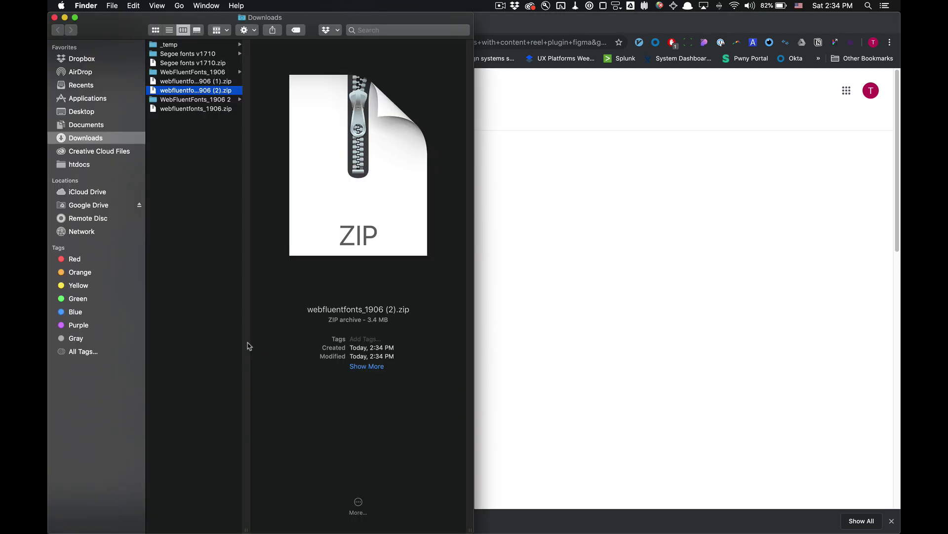
key(super+Tab)
key(super+Tab)
key(super+Tab)
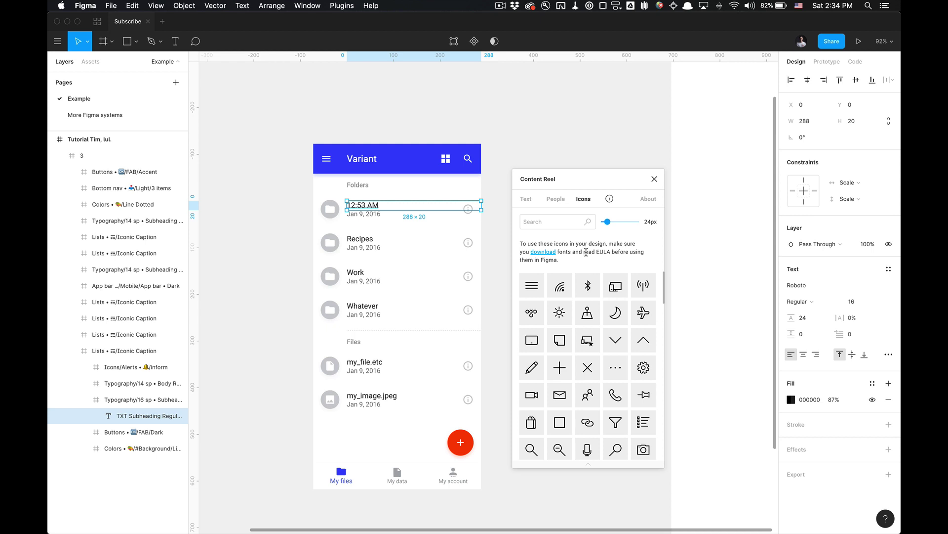
mouse_move(606, 223)
mouse_down()
mouse_move(634, 228)
mouse_move(607, 235)
mouse_up()
Extract the archive and browse the WebFluentFonts Segoe UI and Fabric External MDL2 folders
key(super+Tab)
key(super+Tab)
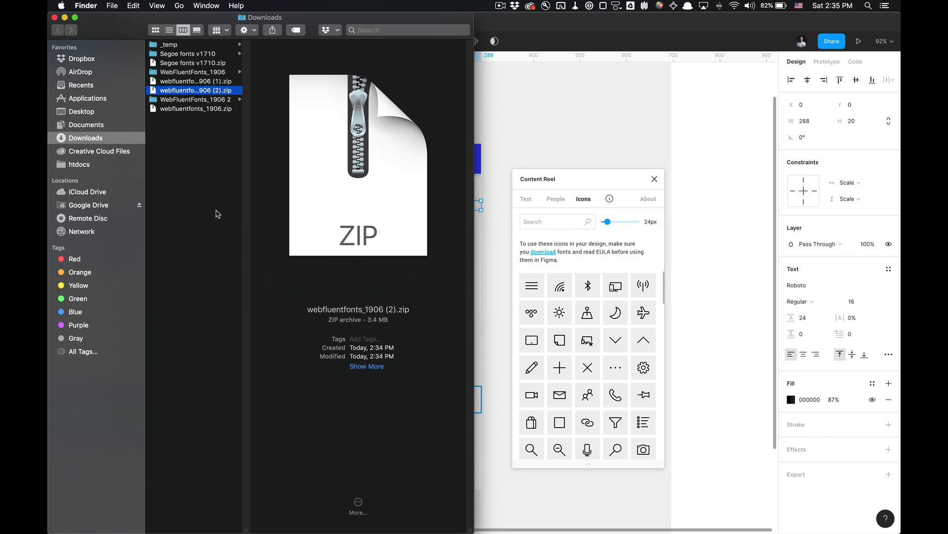
key(super+o)
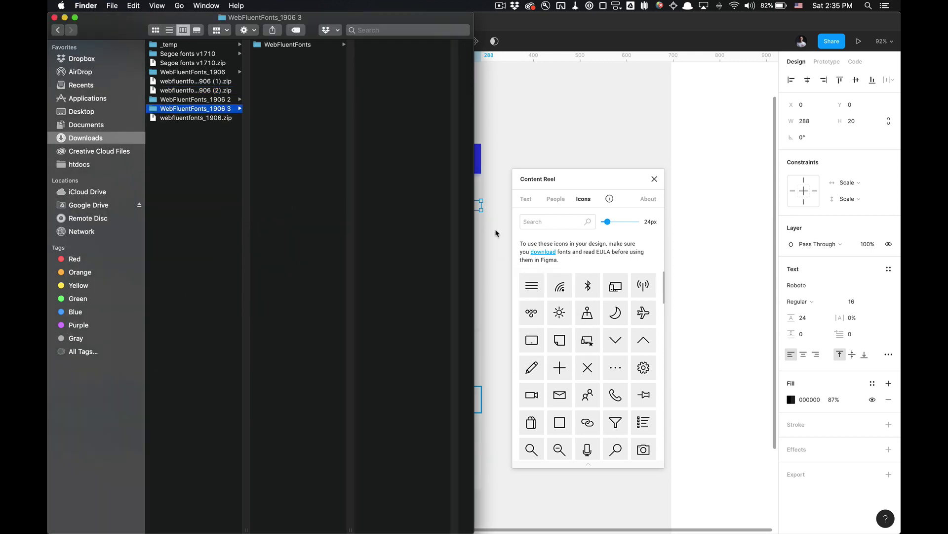
click(285, 45)
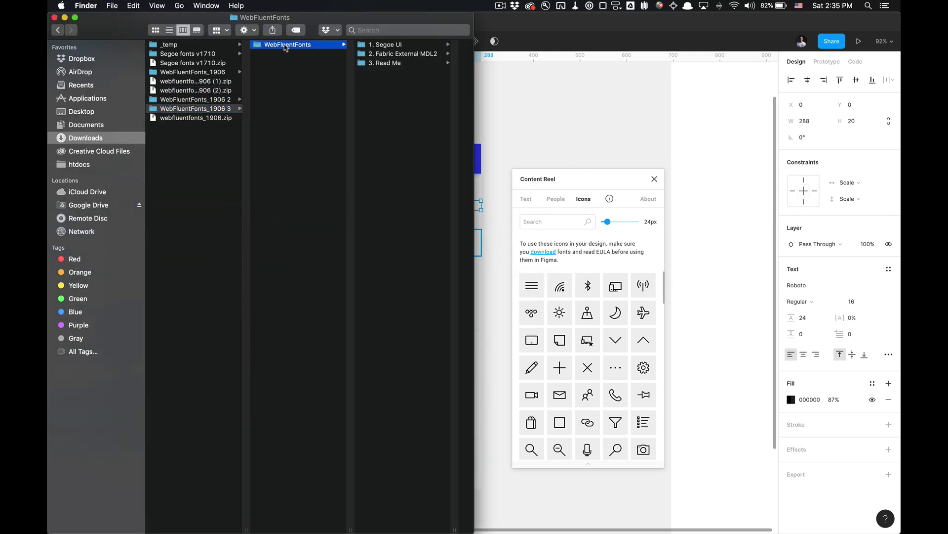
key(Right)
key(Right)
key(Down)
key(Down)
key(Down)
key(Down)
key(Down)
key(Down)
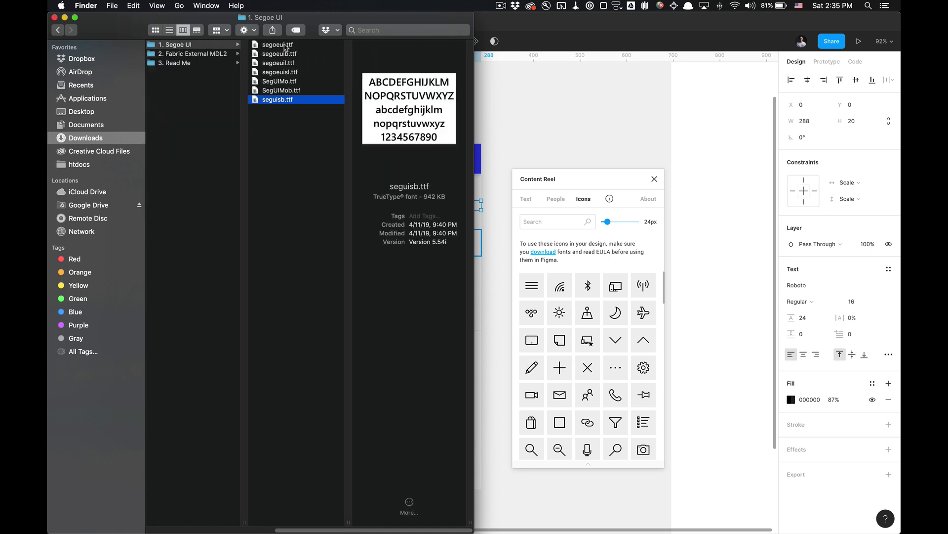
key(Left)
key(Down)
key(Right)
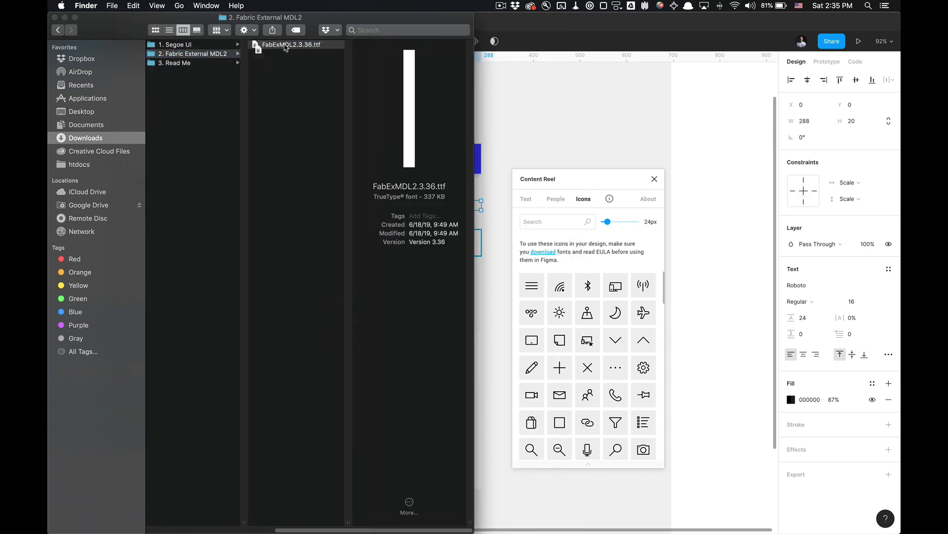
Close Finder and switch Content Reel from Icons through People to its Text generators
key(super+w)
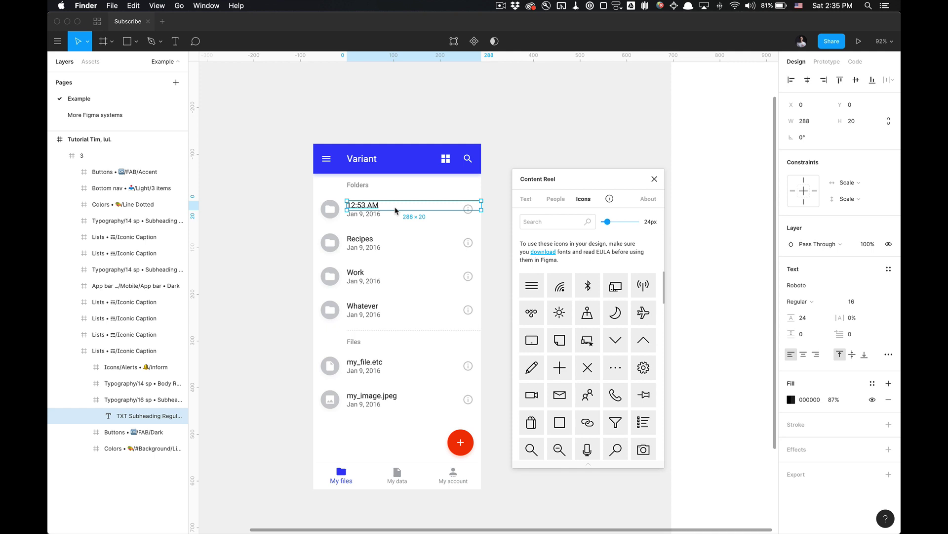
click(555, 202)
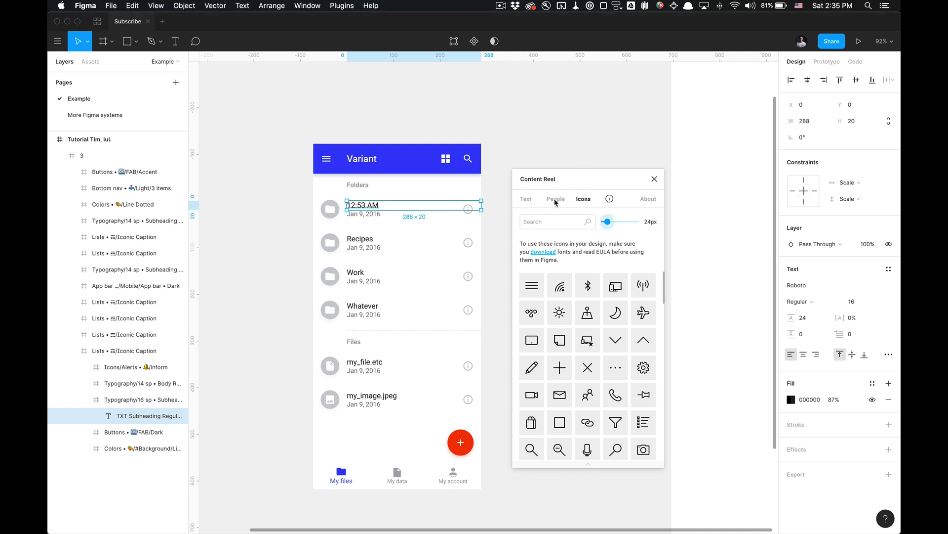
click(555, 202)
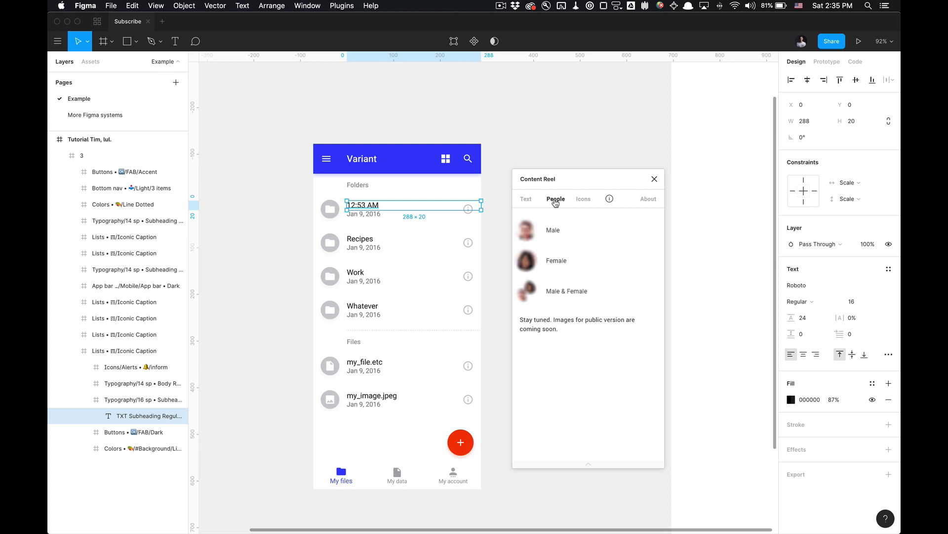
mouse_move(612, 201)
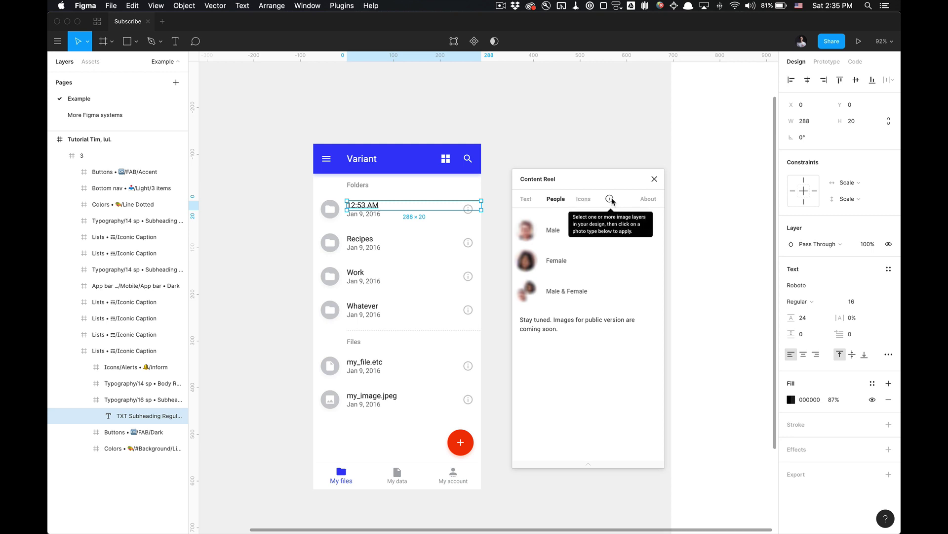
click(526, 199)
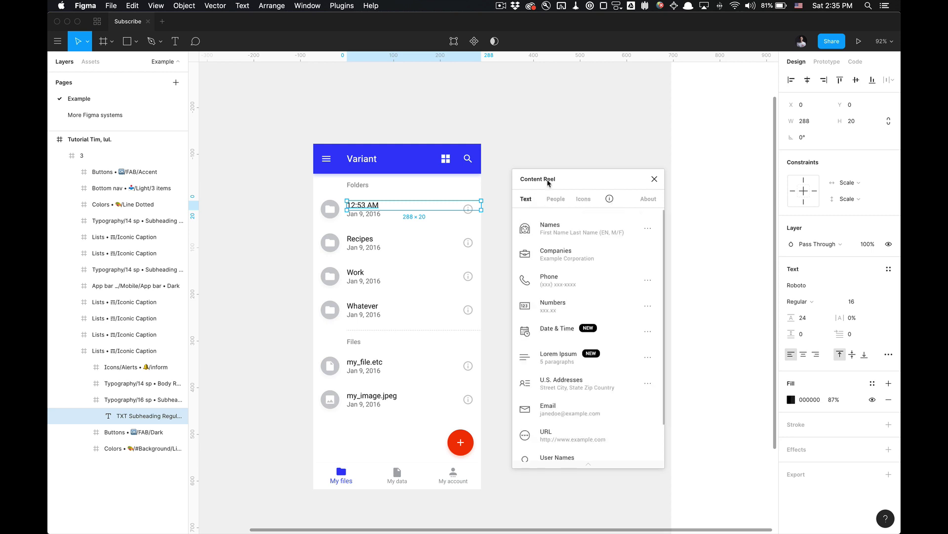
drag(547, 182, 523, 157)
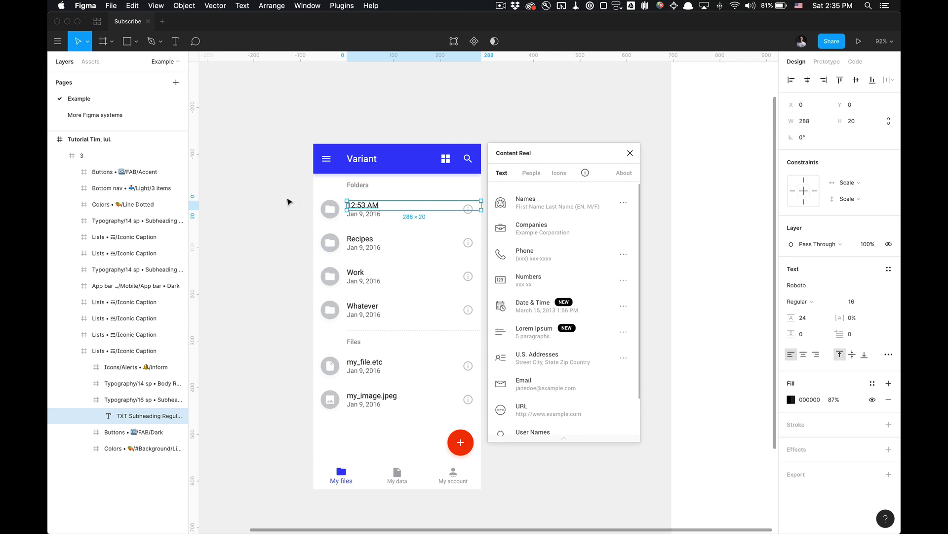
Reselect the 12:53 AM text layer and zoom in on the file-list mockup
scroll(289, 201, right, 2)
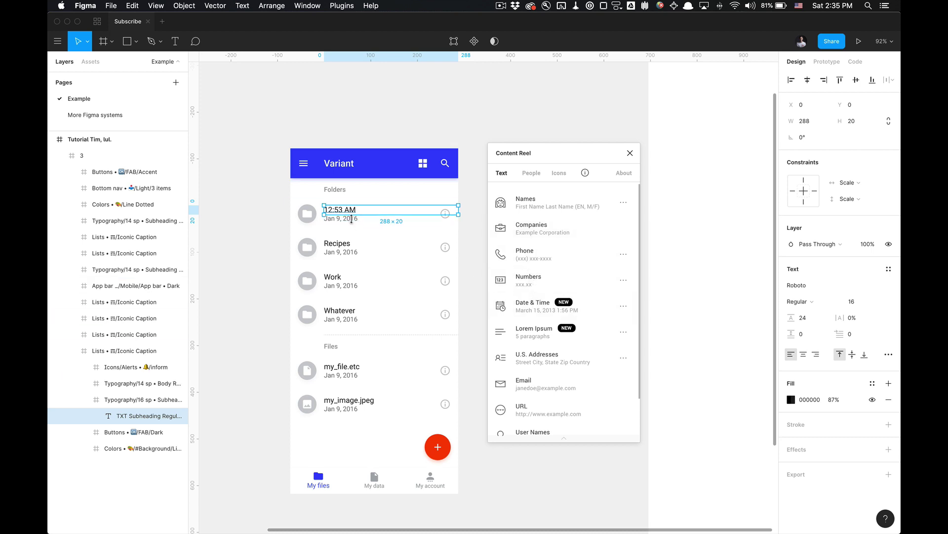
click(265, 214)
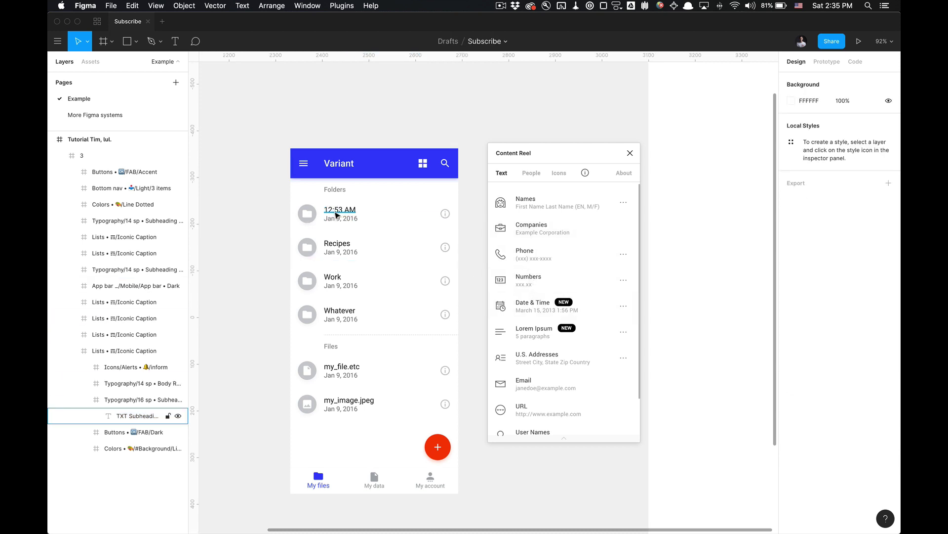
scroll(336, 215, right, 3)
super+click(312, 219)
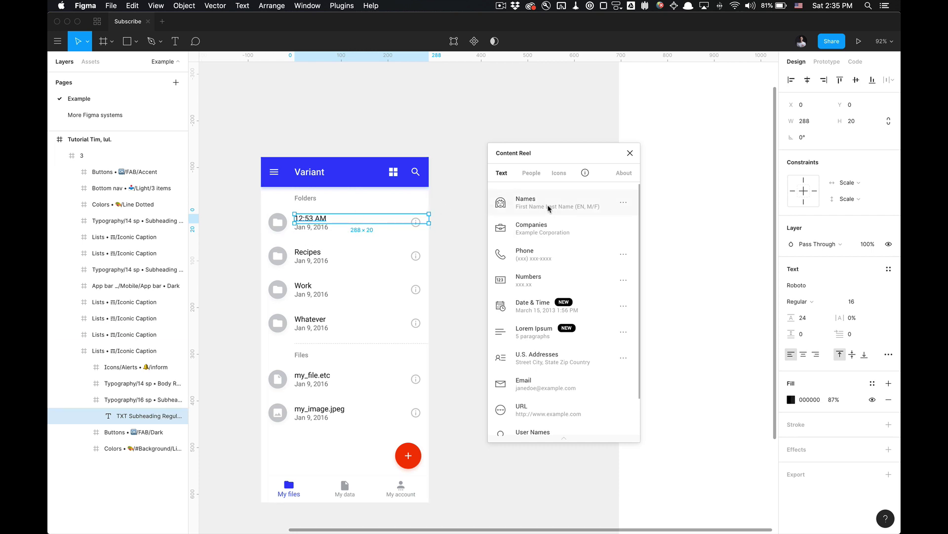
scroll(380, 181, up, 3)
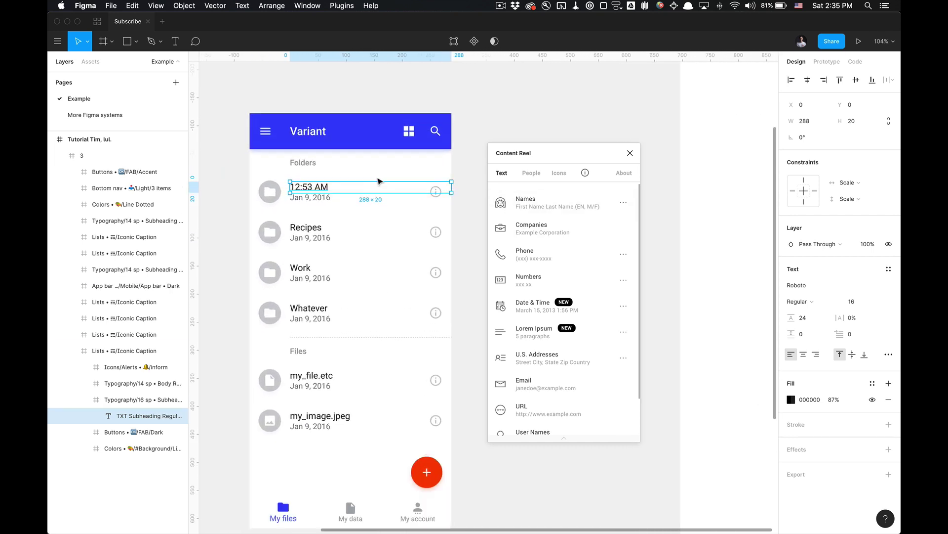
scroll(366, 256, down, 3)
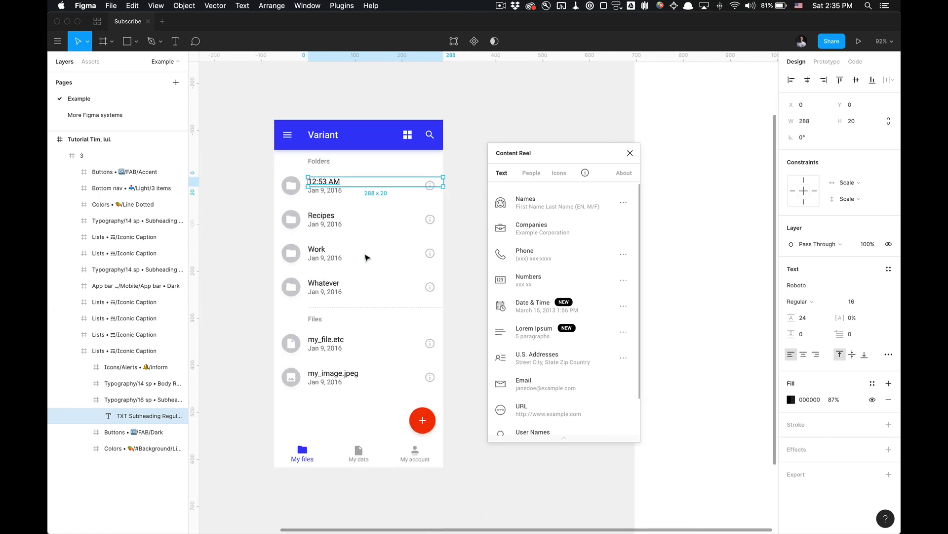
scroll(366, 256, up, 3)
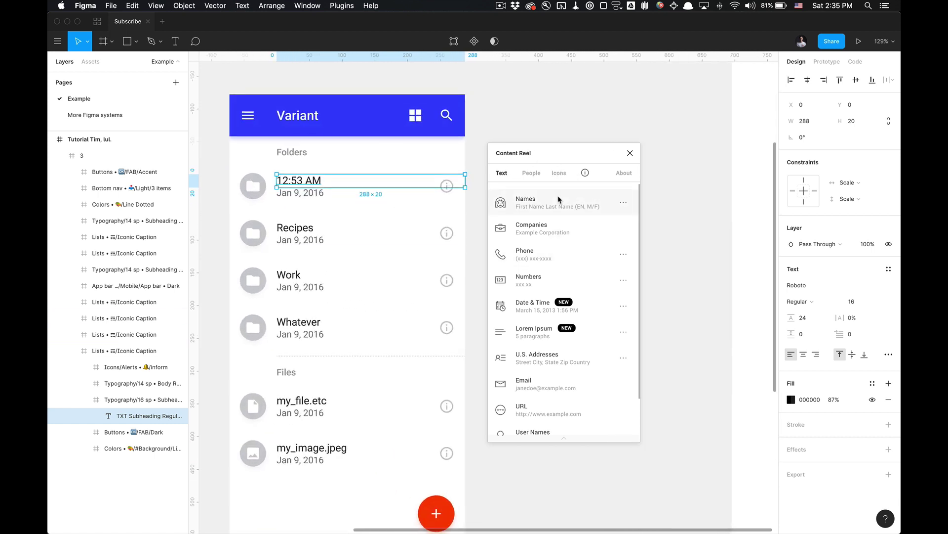
Fill the first folder title with several generated random names
click(521, 208)
click(521, 207)
click(522, 208)
click(521, 208)
click(567, 206)
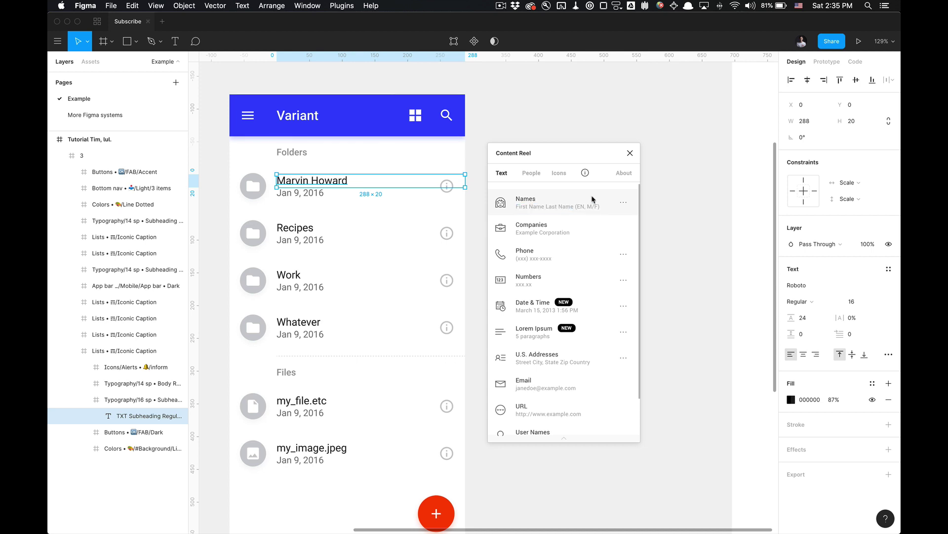
Set Names to Last Name before First Name with a comma, and apply
click(624, 202)
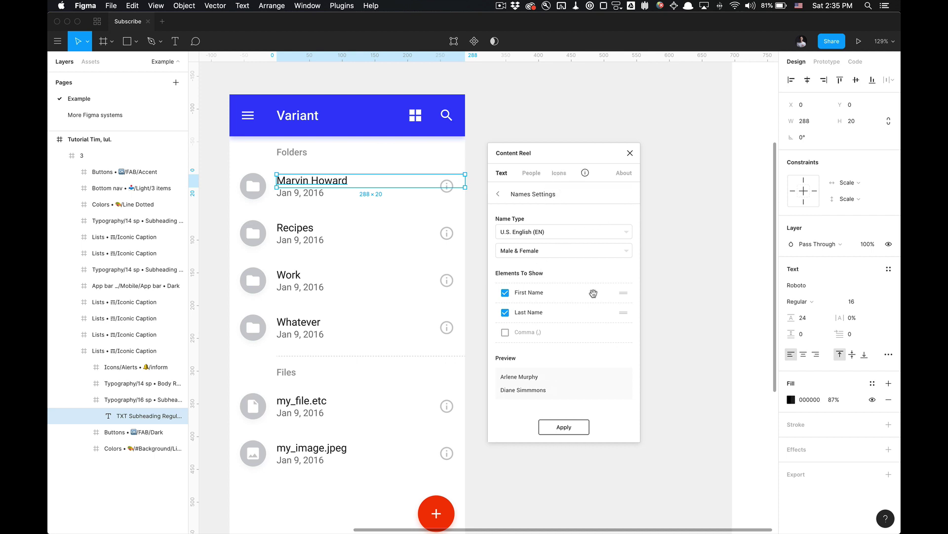
drag(497, 273, 533, 274)
click(500, 272)
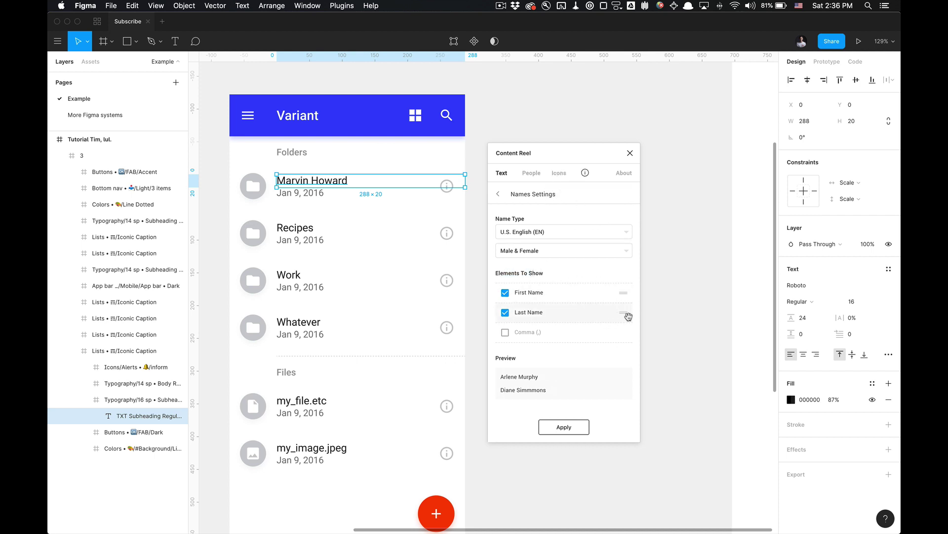
drag(628, 316, 627, 294)
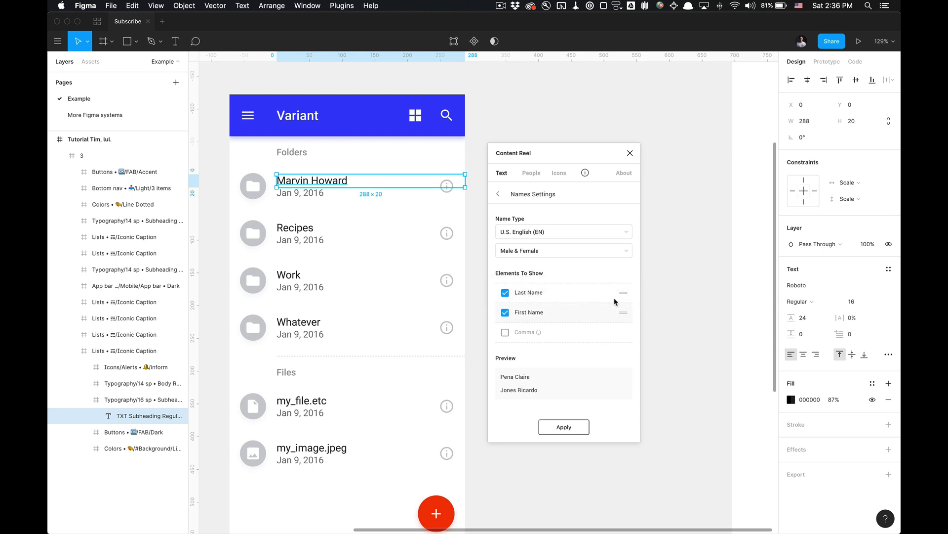
click(506, 333)
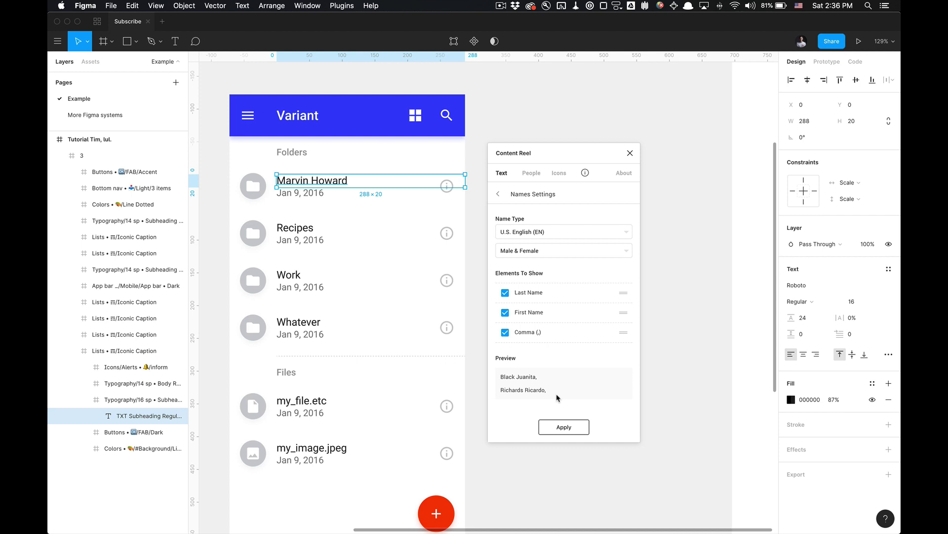
drag(557, 396, 499, 379)
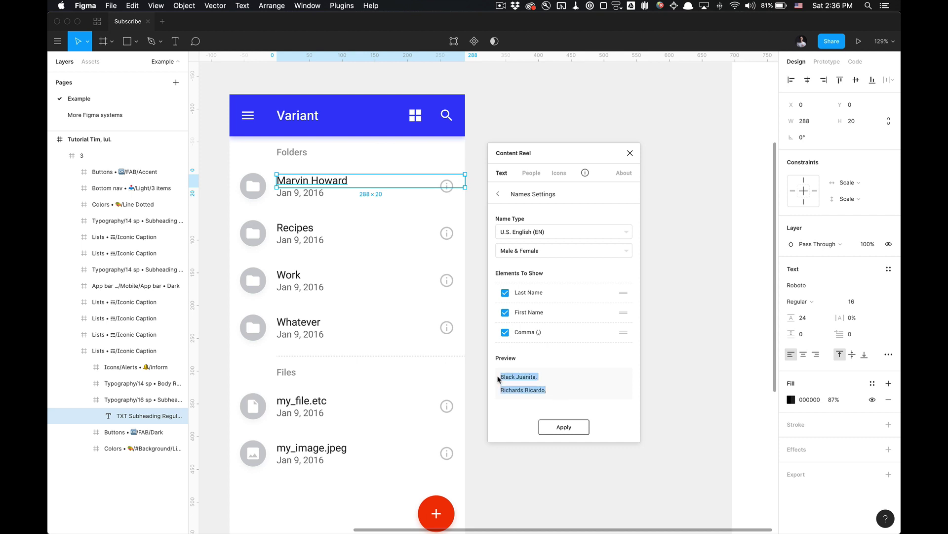
click(559, 428)
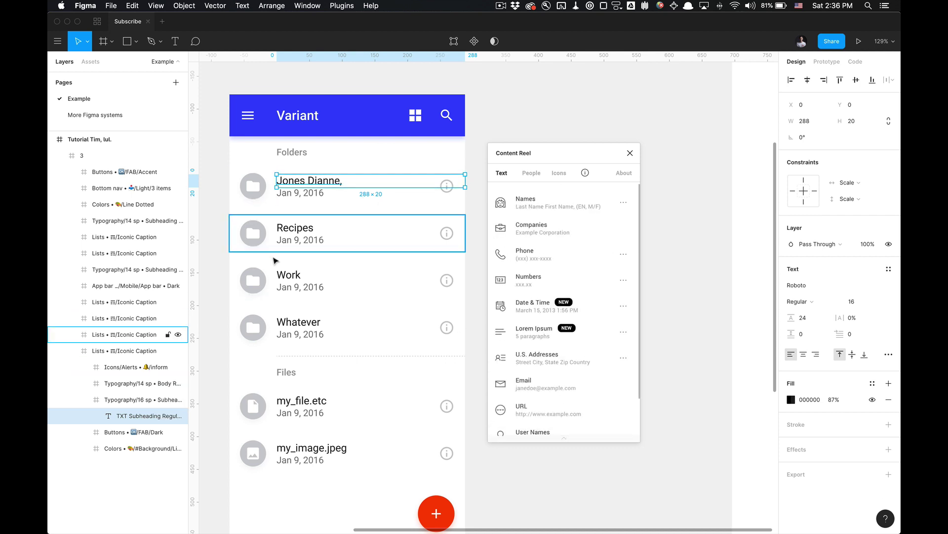
Review Names settings, keeping U.S. English language and Male & Female gender
click(624, 207)
click(542, 236)
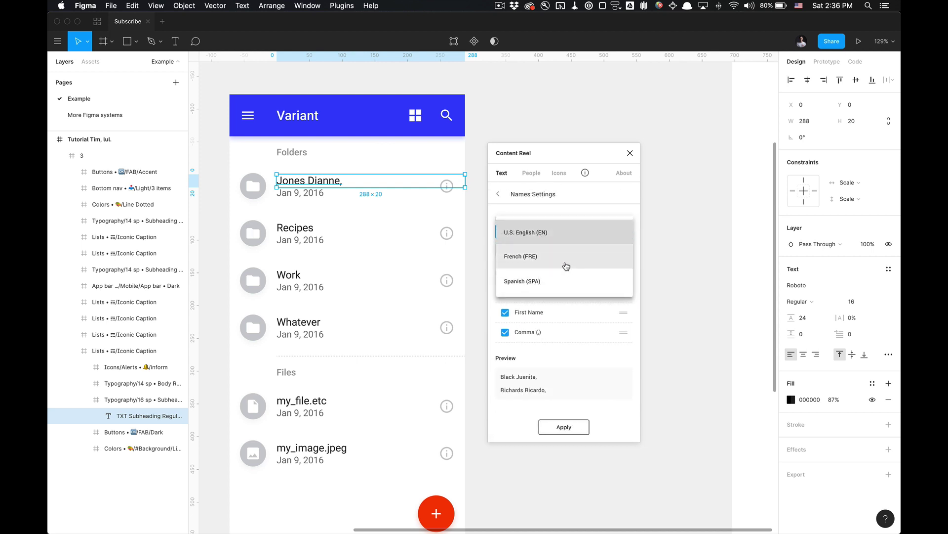
click(539, 197)
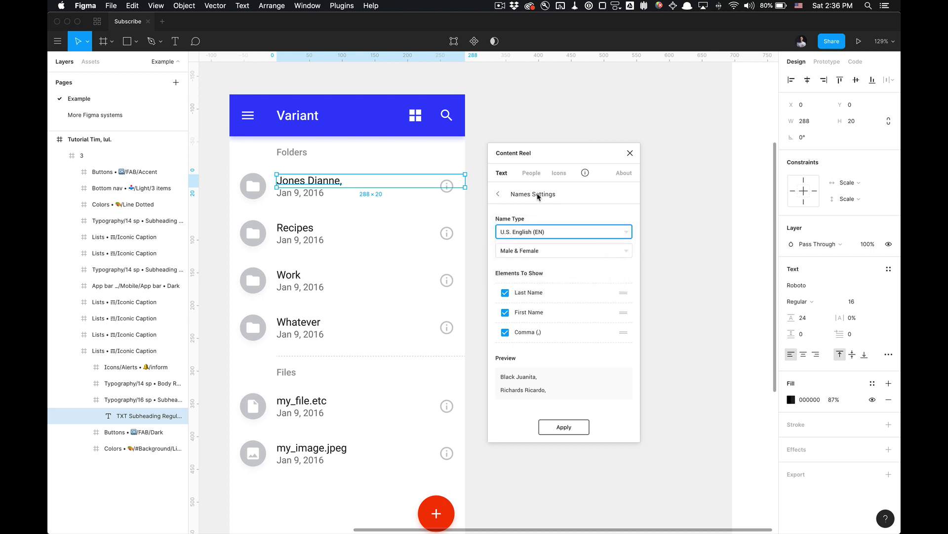
click(582, 250)
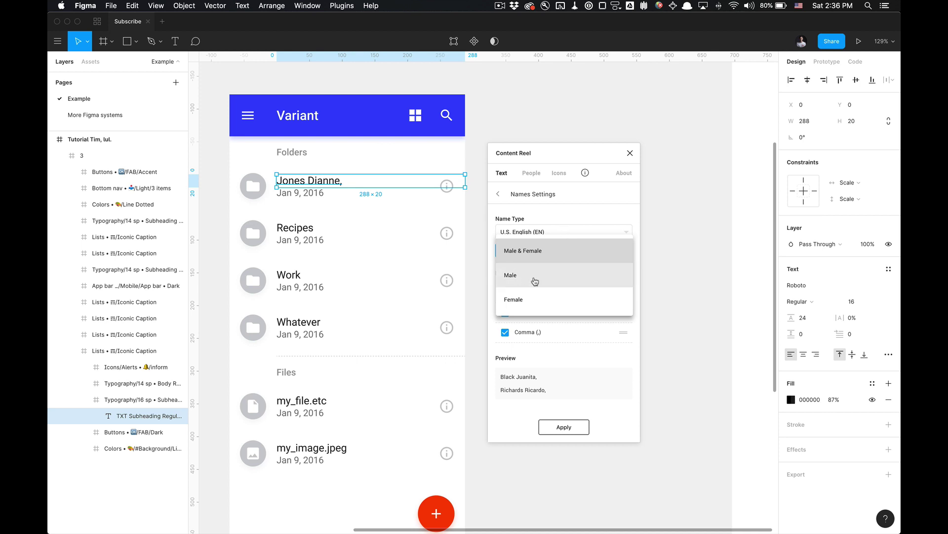
click(569, 233)
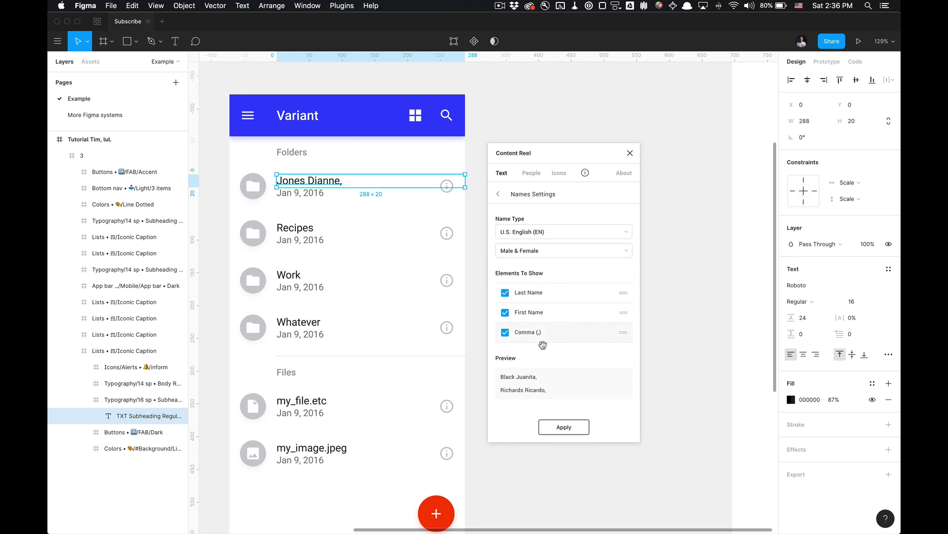
Fill the first folder title with a series of generated company names
click(497, 194)
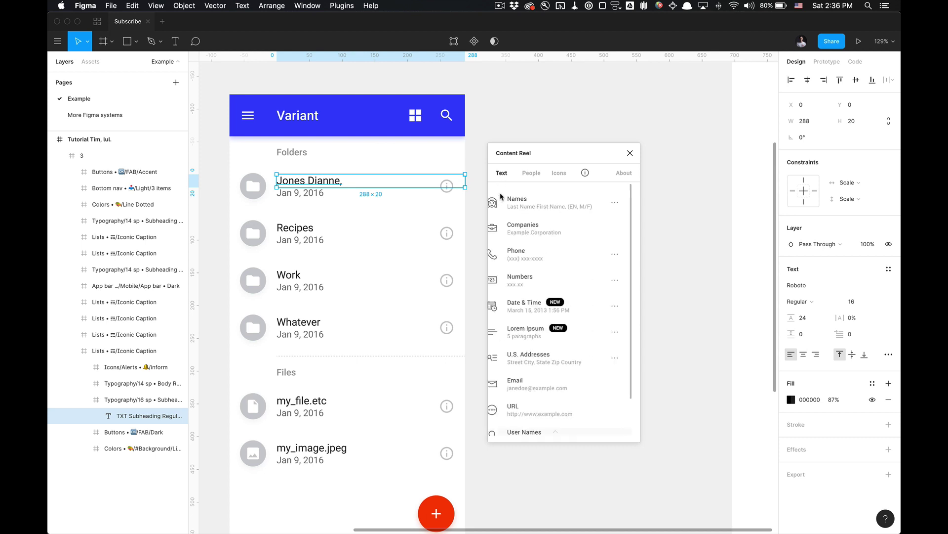
click(535, 227)
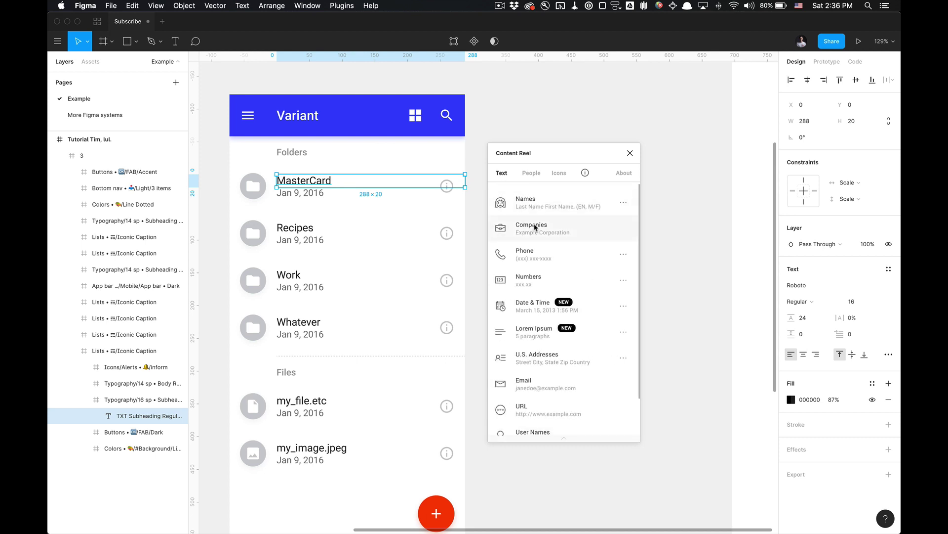
click(535, 227)
click(536, 227)
click(535, 227)
click(535, 227)
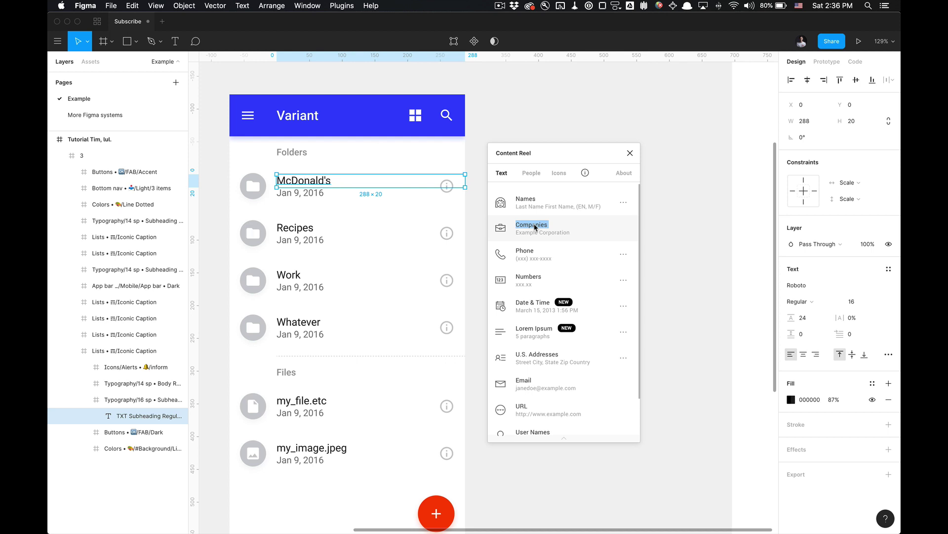
click(536, 227)
click(568, 228)
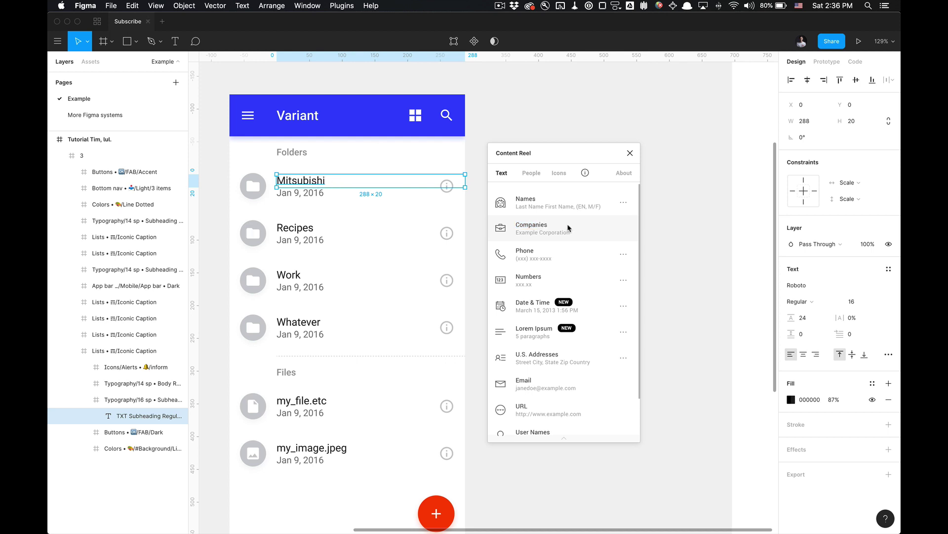
Fill it with phone numbers and apply the xxx.xxx.xxxx phone format
click(568, 254)
click(568, 254)
click(569, 254)
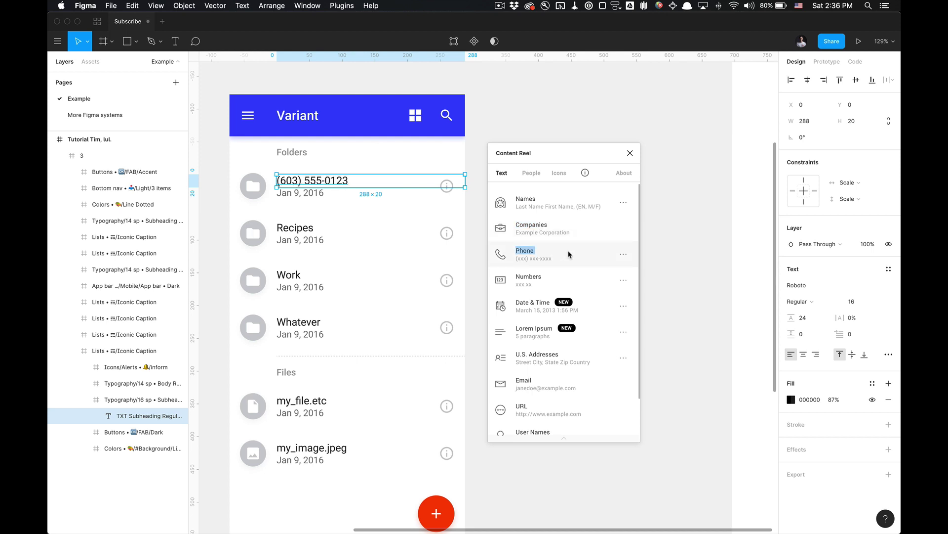
click(624, 254)
click(543, 232)
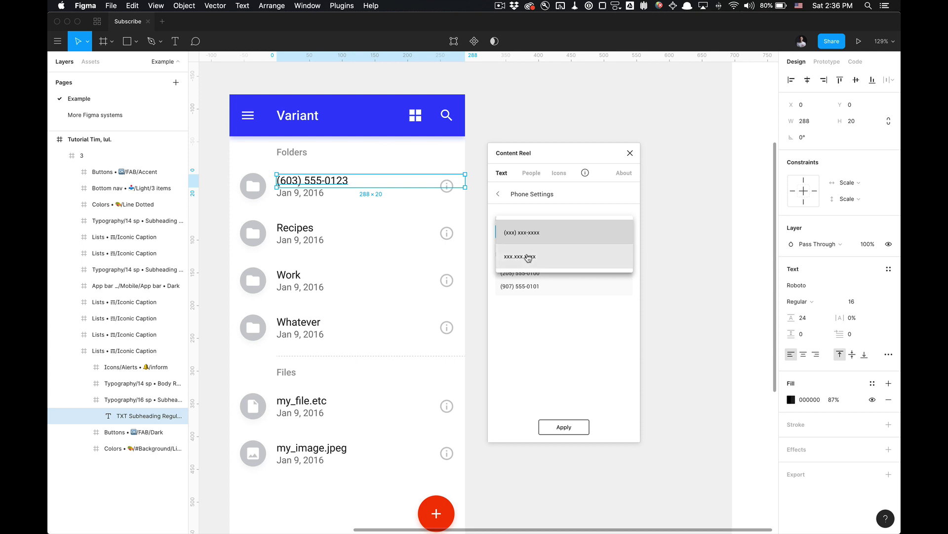
click(530, 256)
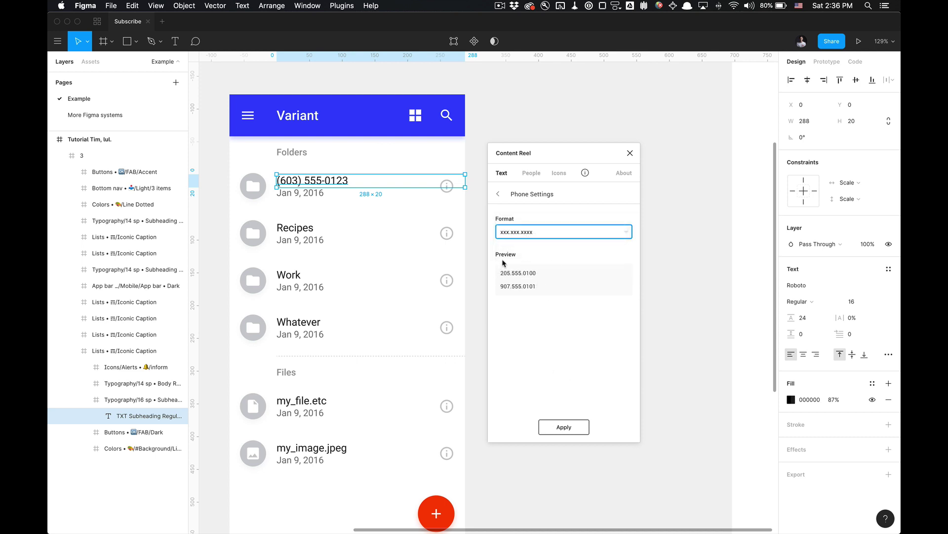
click(556, 425)
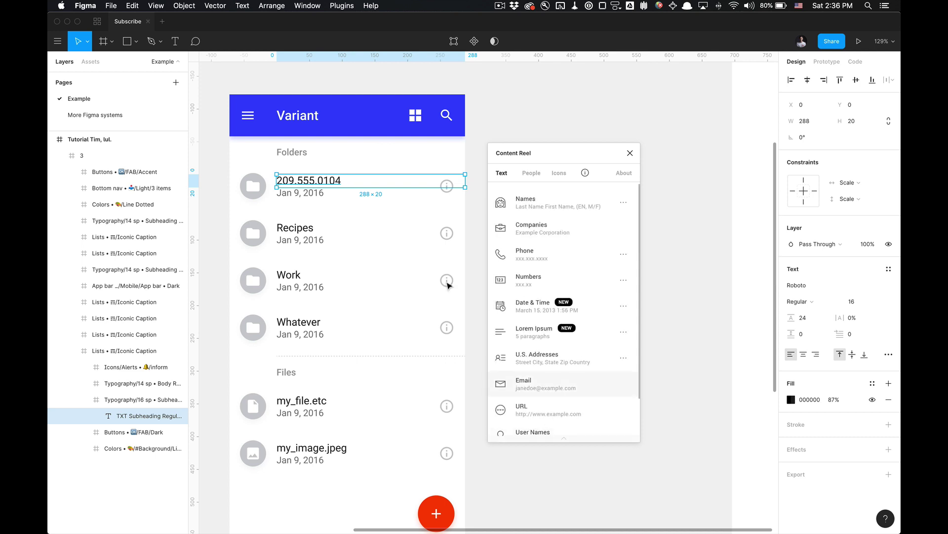
scroll(581, 267, down, 2)
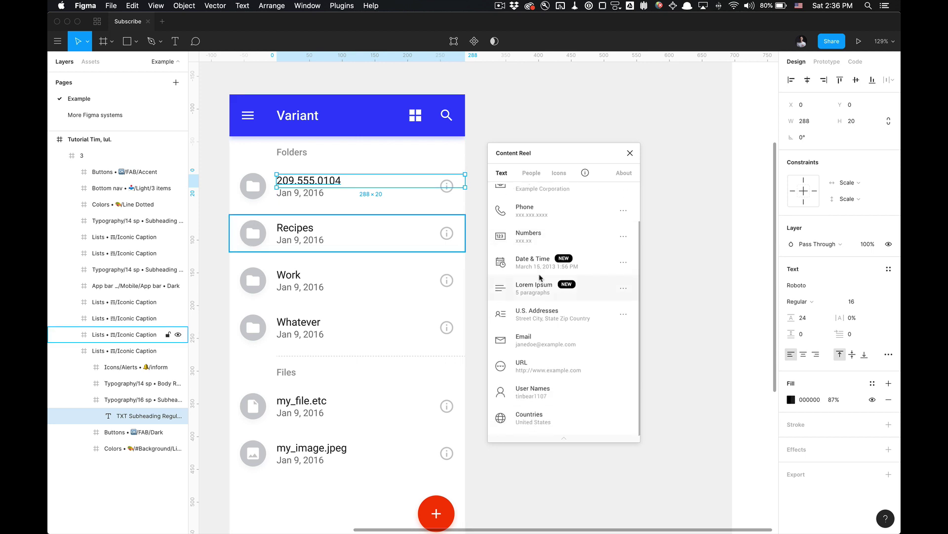
Fill the title with a random number and enable Show Currency in Numbers settings
double_click(550, 241)
click(623, 237)
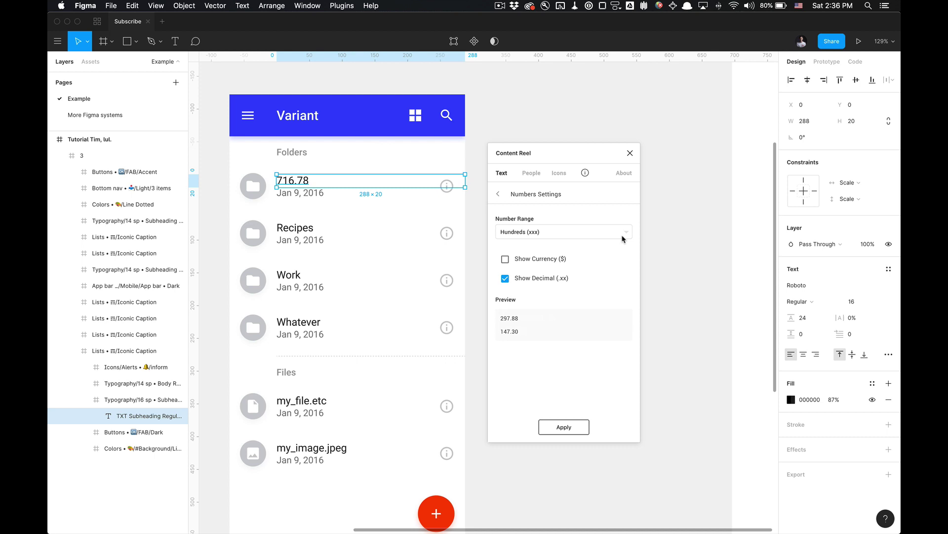
click(534, 232)
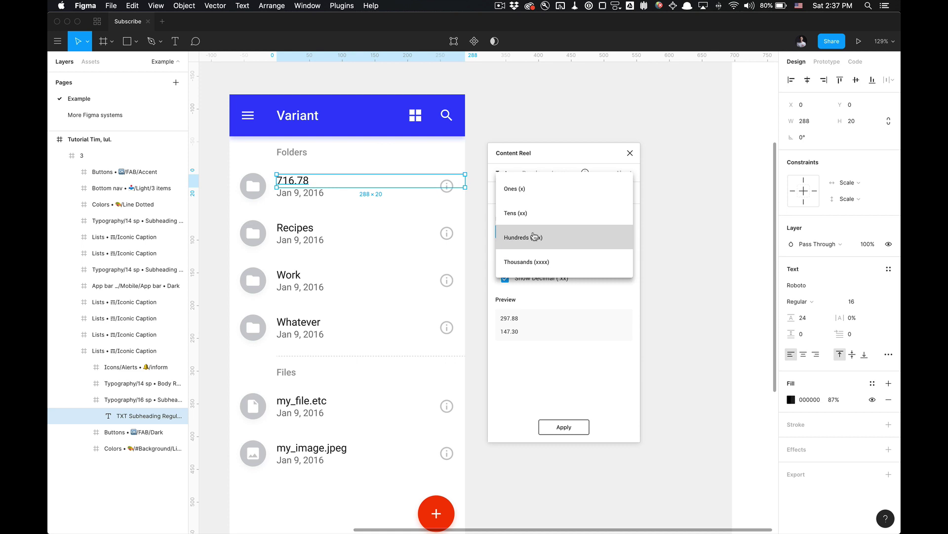
click(533, 192)
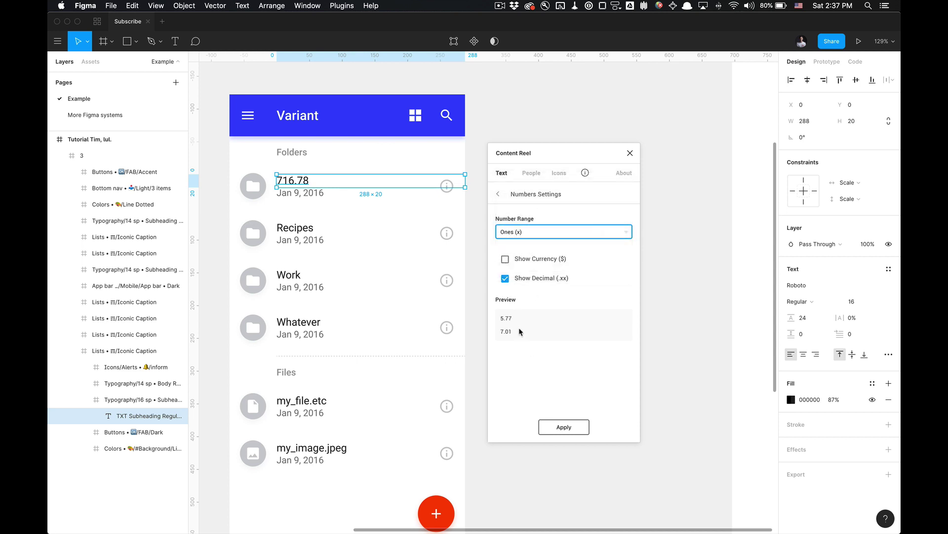
click(505, 278)
click(504, 258)
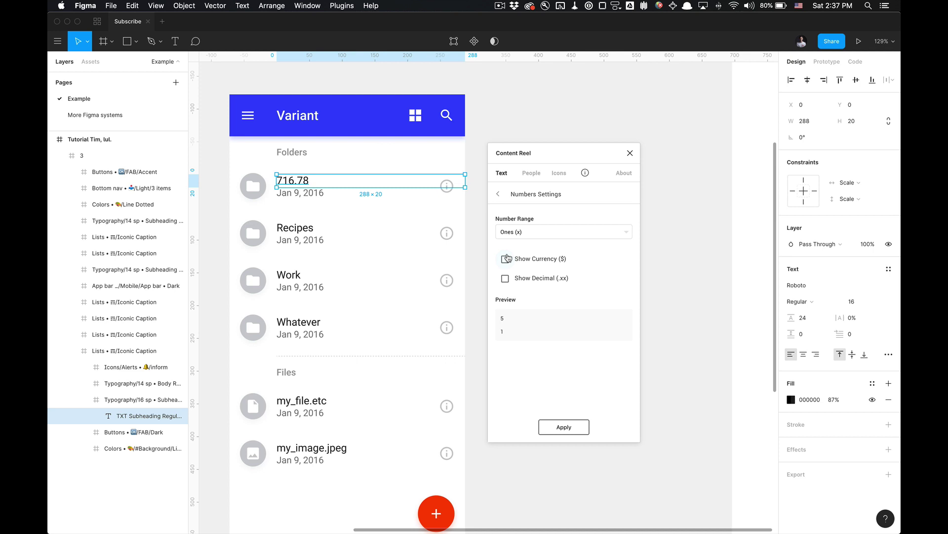
click(505, 260)
Set the number range to Thousands with Show Decimal, giving $xxxx.xx
click(520, 233)
click(526, 307)
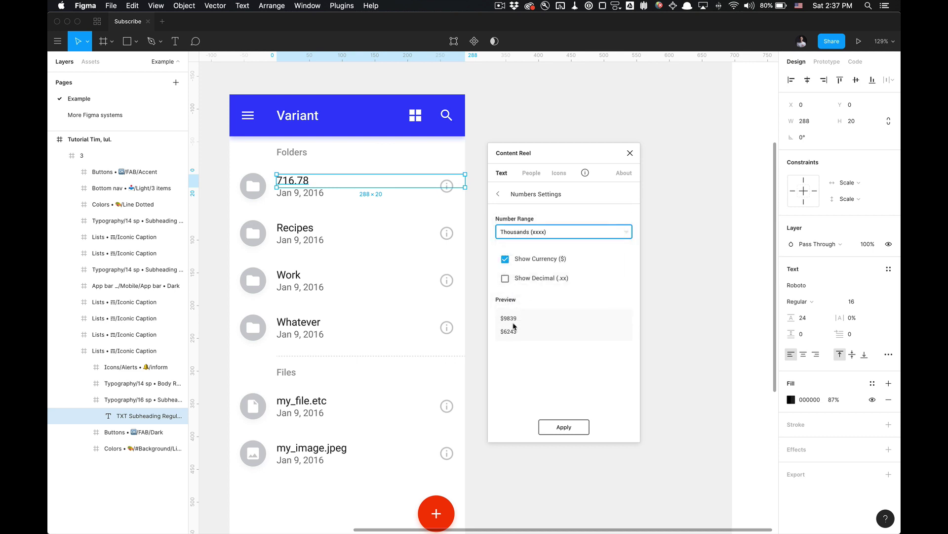
click(506, 279)
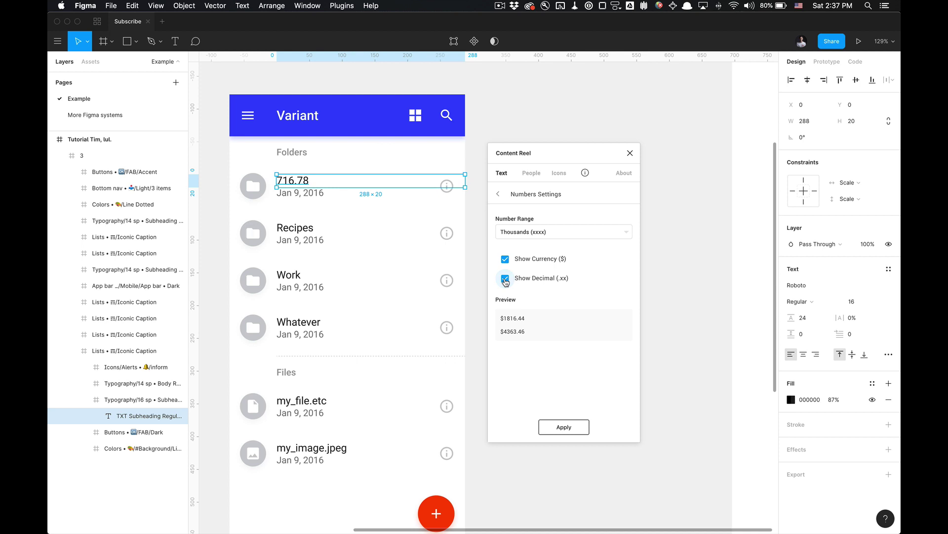
click(500, 195)
scroll(556, 272, up, 1)
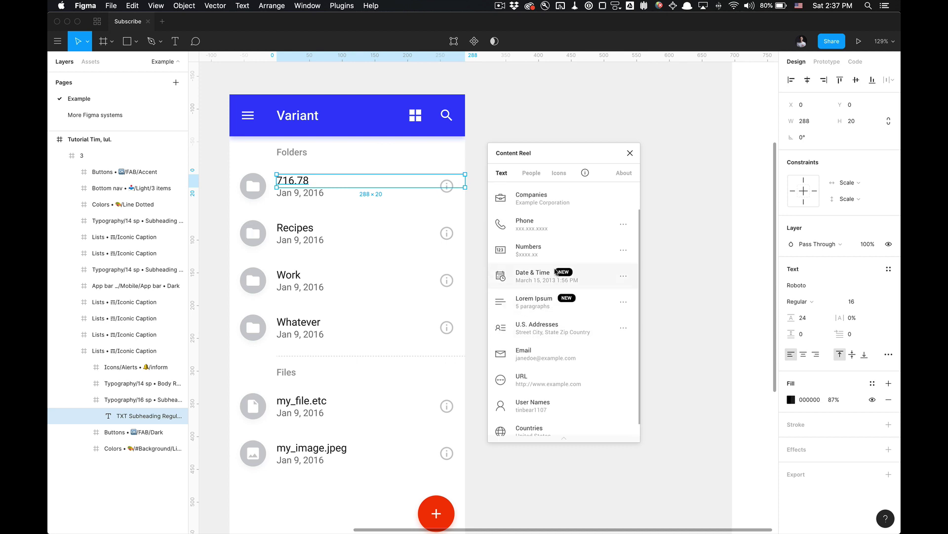
Fill the Recipes folder's date with several generated dates and times
super+click(300, 240)
click(576, 283)
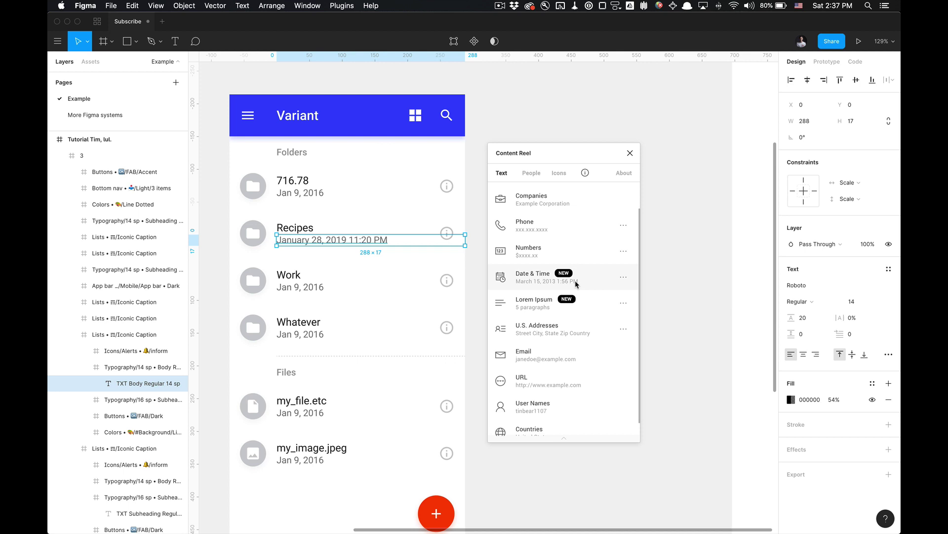
click(557, 282)
click(558, 283)
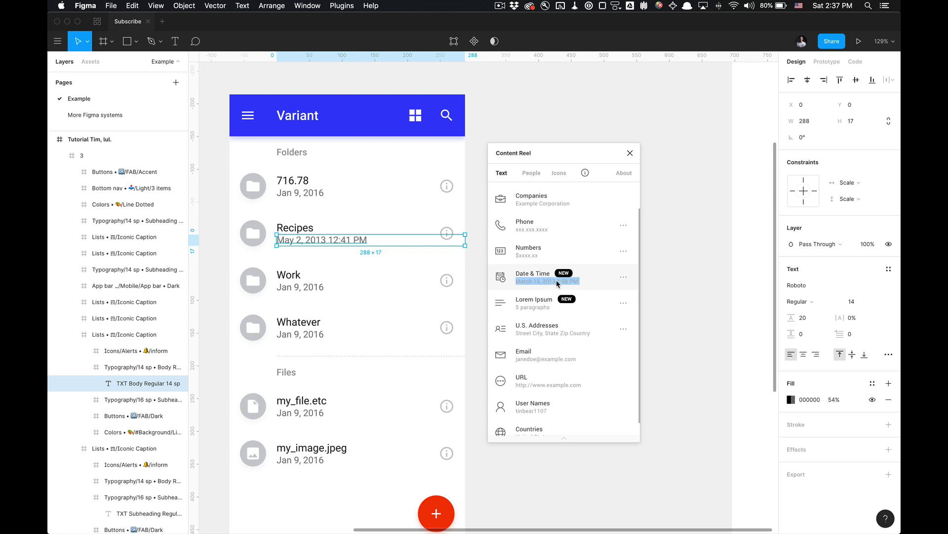
Apply August 15, 2019 date style with 19:06:27 -07:00 time format, giving April 11, 2017 18:55:57 -07:00
click(624, 279)
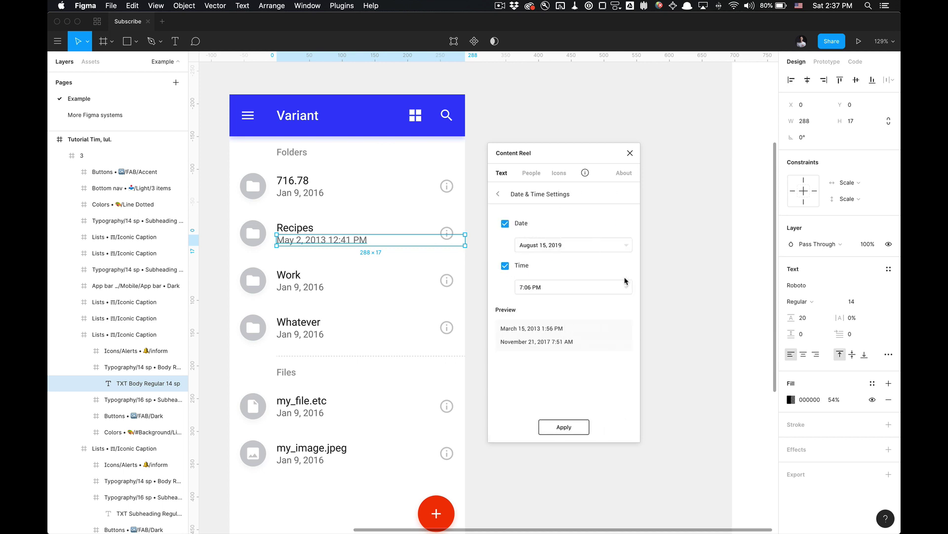
click(505, 225)
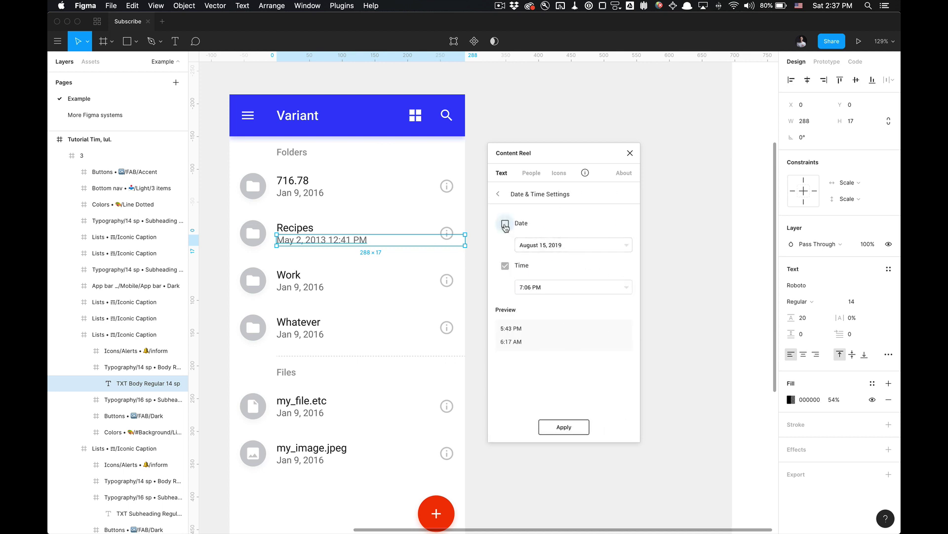
click(505, 225)
click(505, 267)
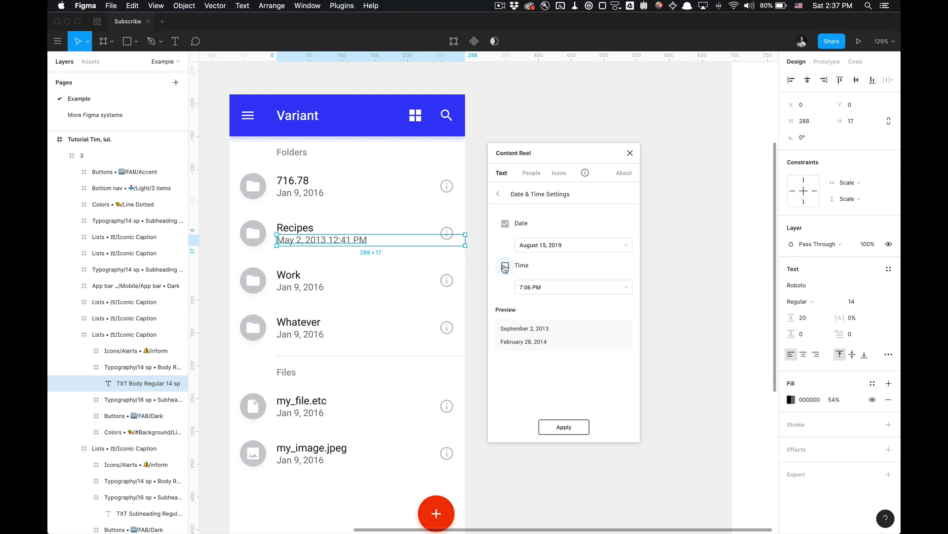
click(505, 267)
click(549, 247)
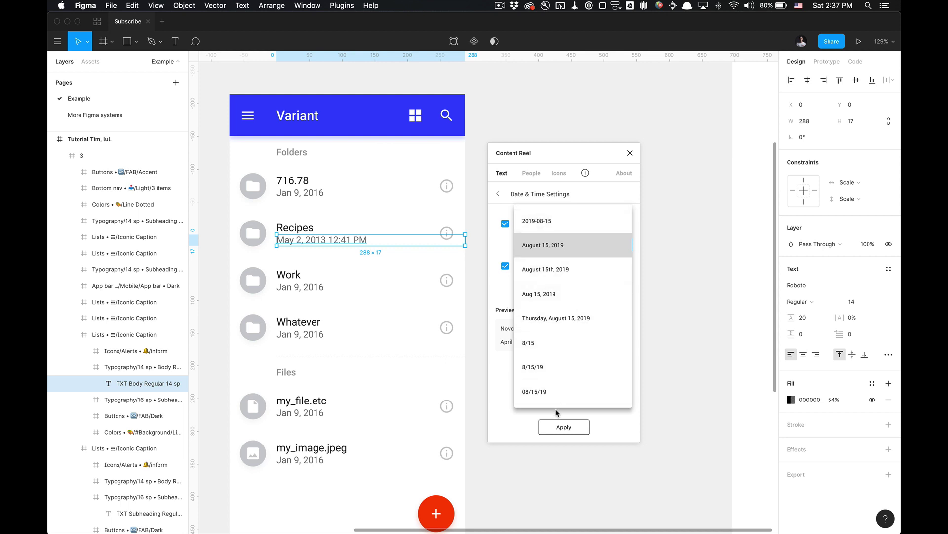
click(574, 286)
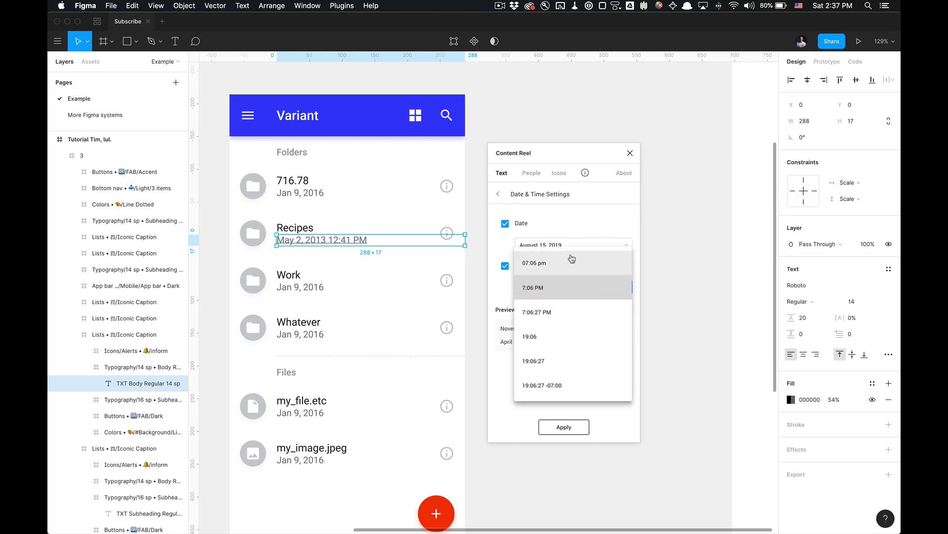
key(Escape)
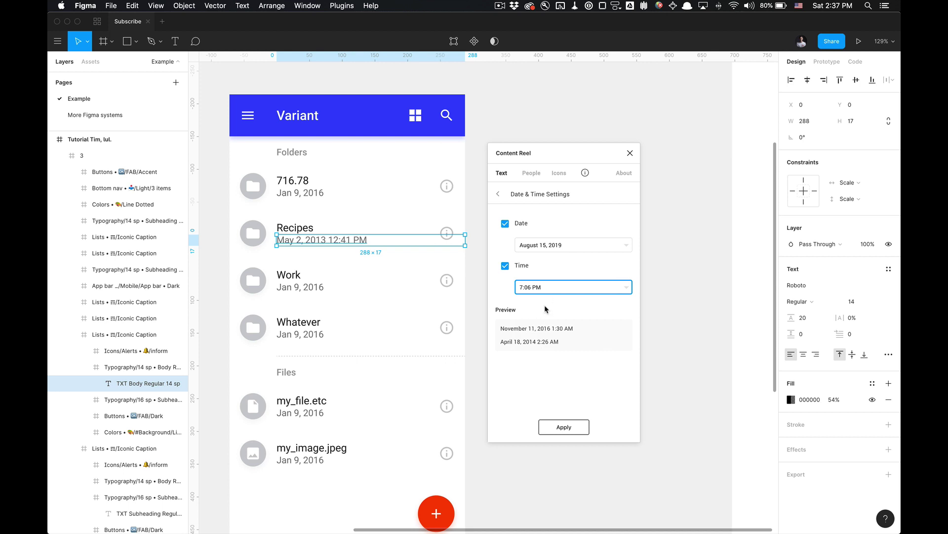
click(565, 290)
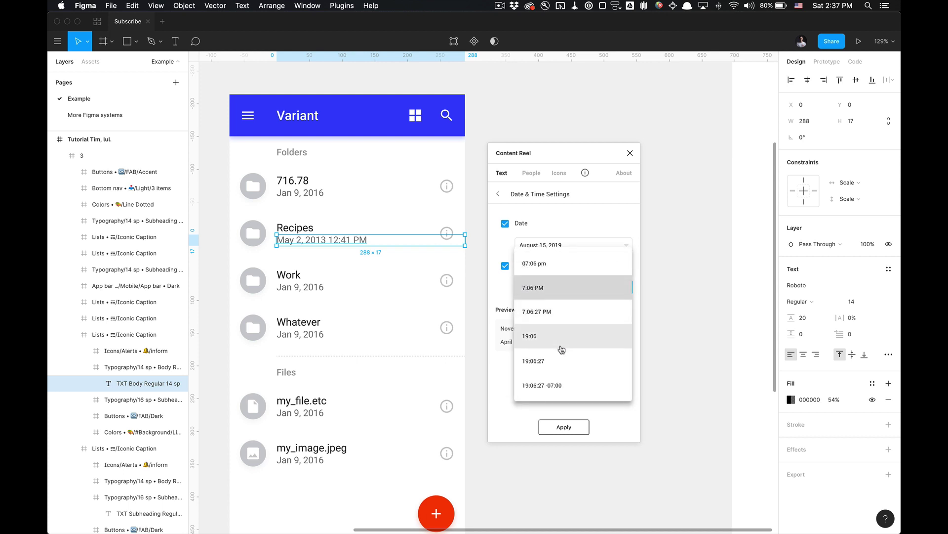
click(558, 384)
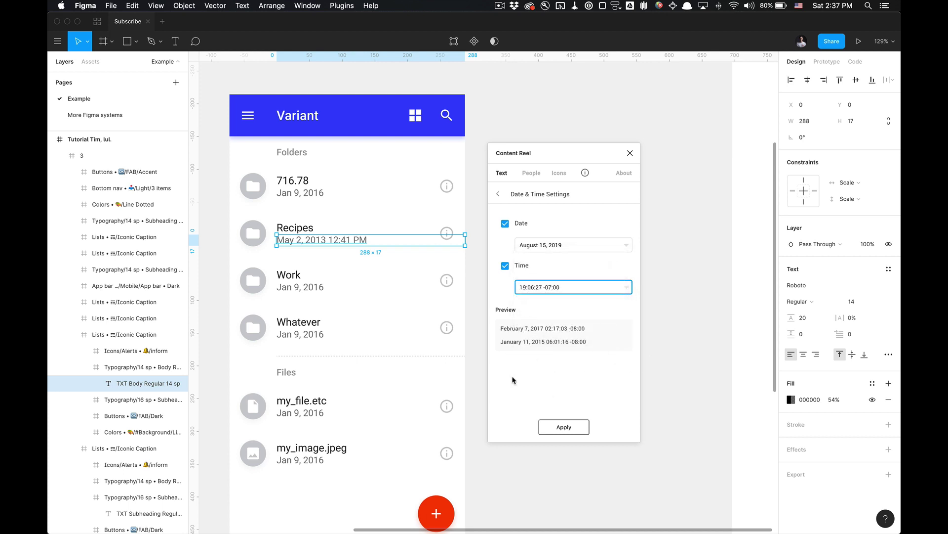
click(570, 431)
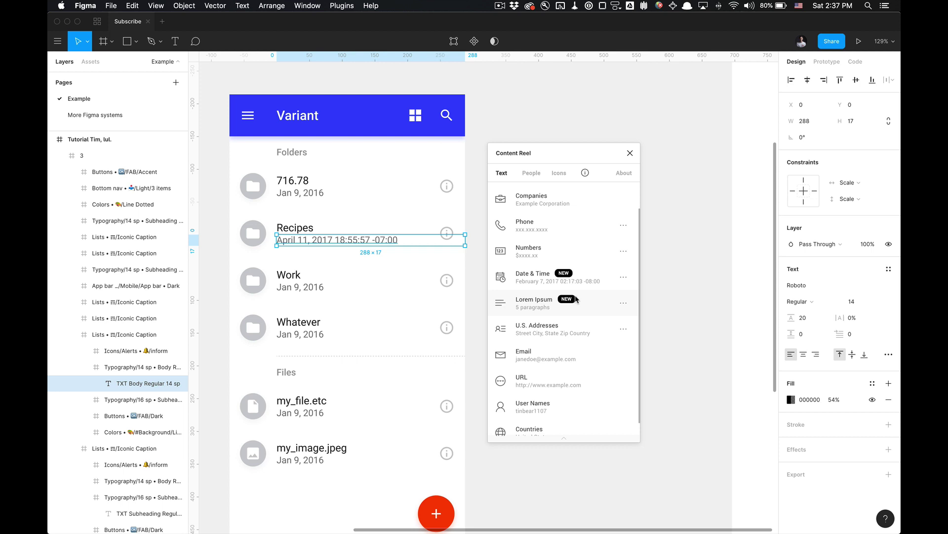
Copy the date text out of the phone frame onto the empty canvas
scroll(478, 271, down, 5)
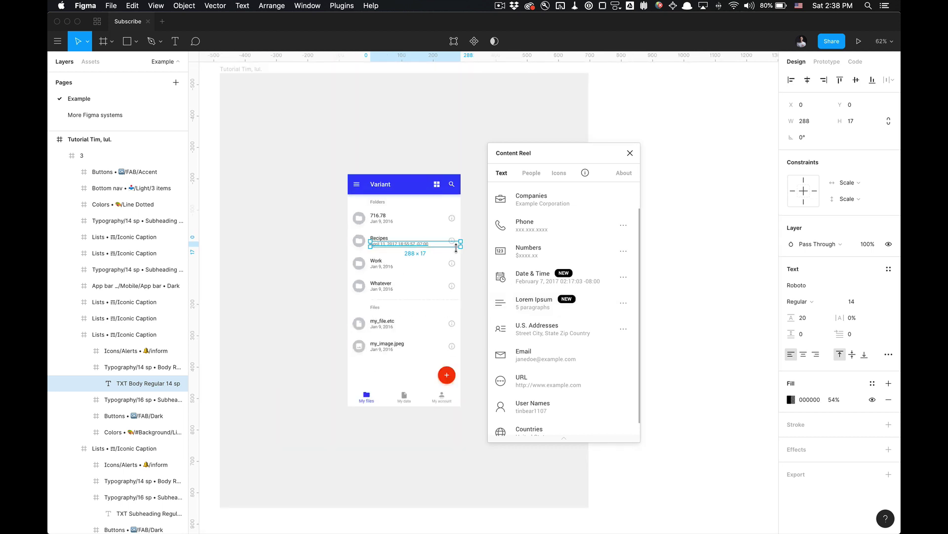
scroll(393, 251, right, 5)
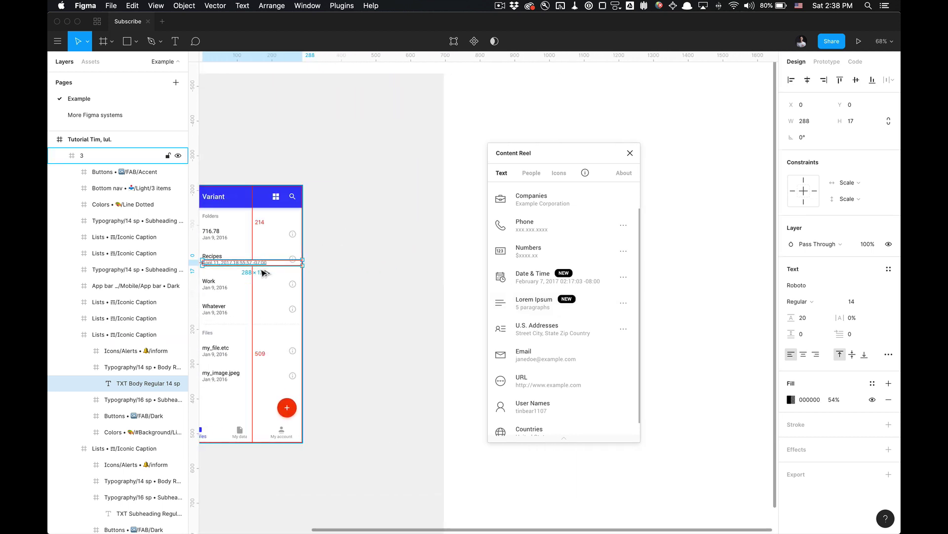
drag(253, 263, 553, 132)
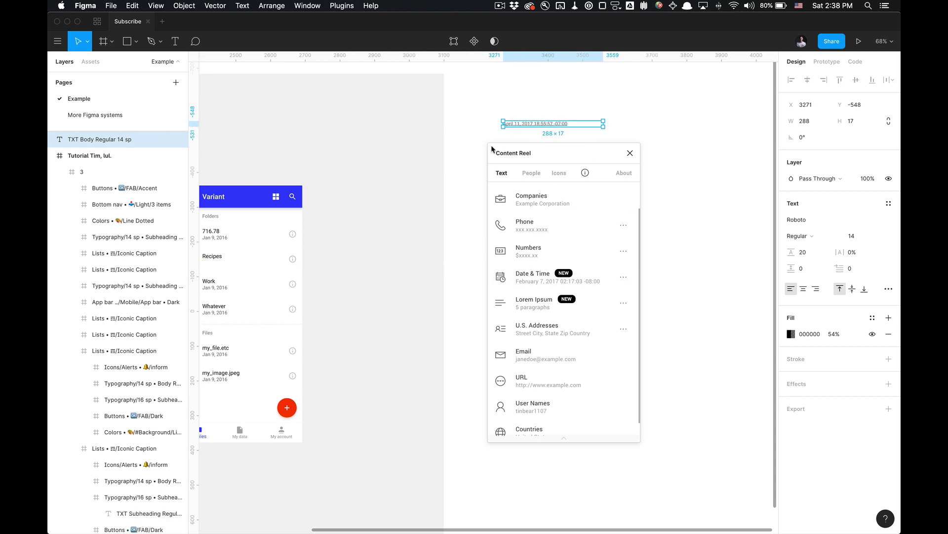
key(super+z)
drag(225, 265, 533, 121)
scroll(532, 132, right, 1)
scroll(440, 142, up, 5)
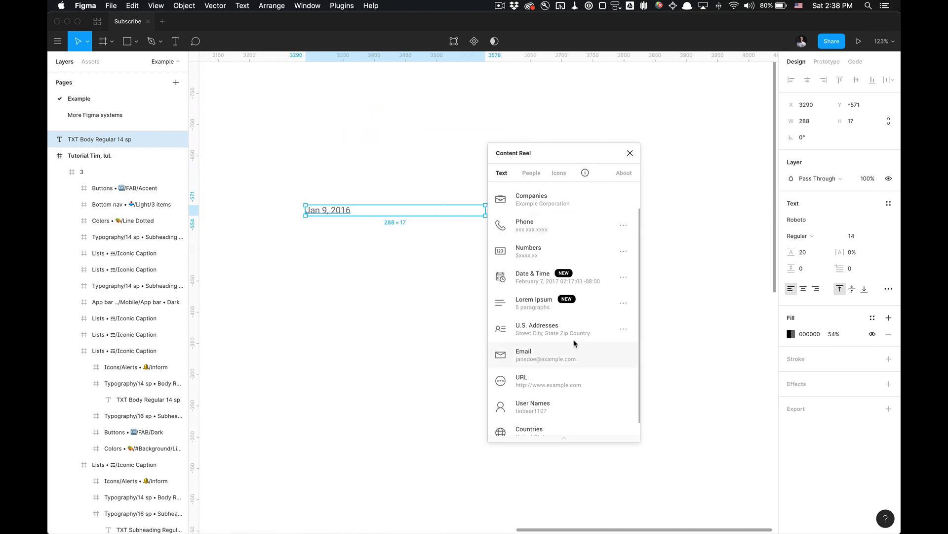
Fill the copied text with Lorem Ipsum paragraphs and resize the box to 204×195
click(530, 310)
scroll(384, 311, down, 5)
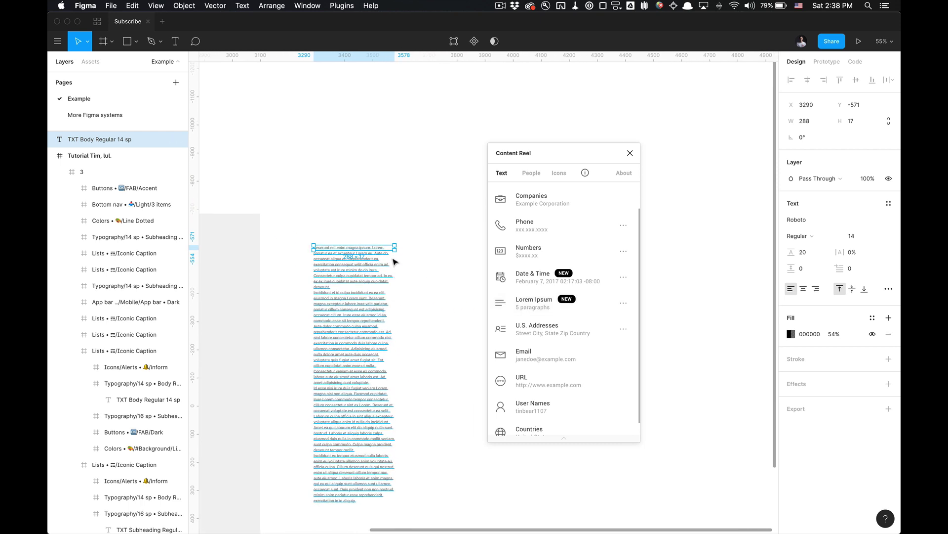
drag(395, 250, 405, 327)
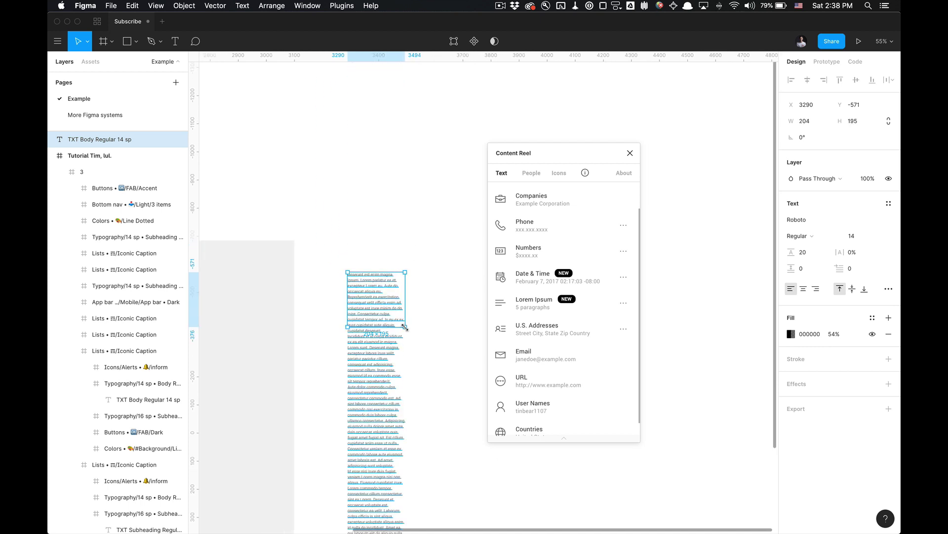
Regenerate the placeholder as three lorem ipsum words via the Lorem Ipsum settings
click(623, 303)
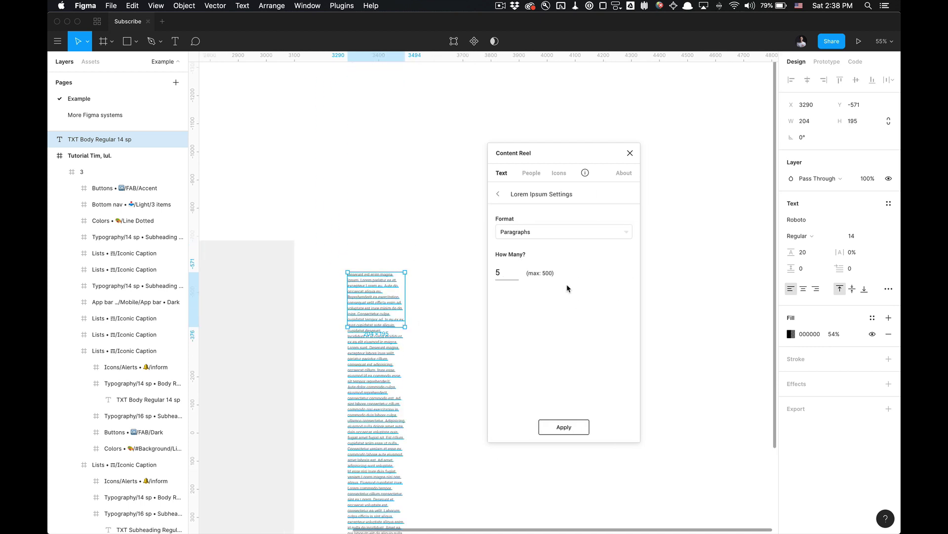
click(510, 269)
click(568, 232)
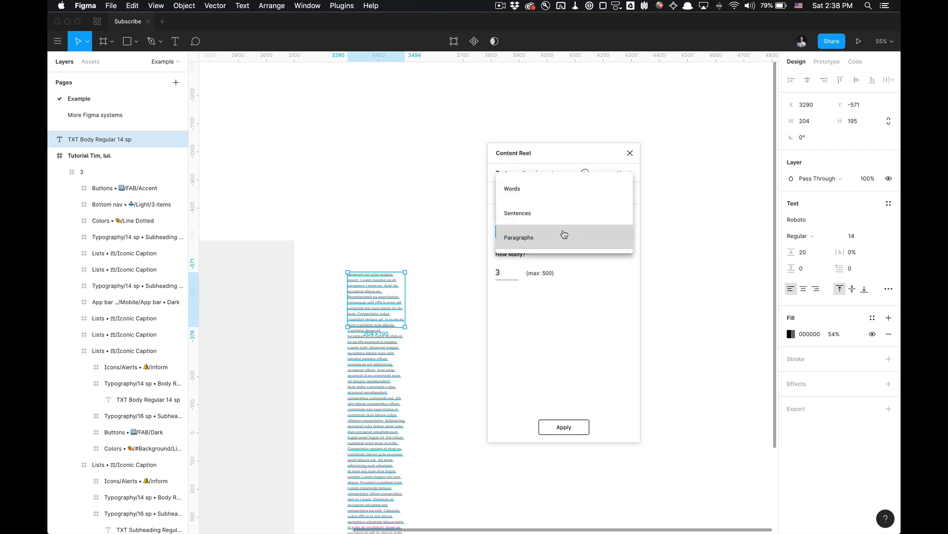
click(544, 190)
click(552, 432)
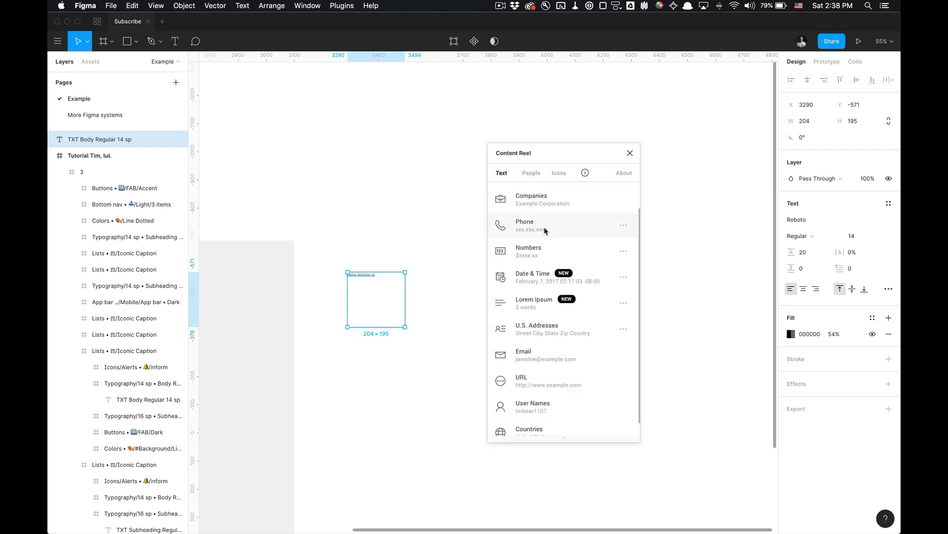
Change the Lorem Ipsum format to Sentences and apply three sentences
click(624, 302)
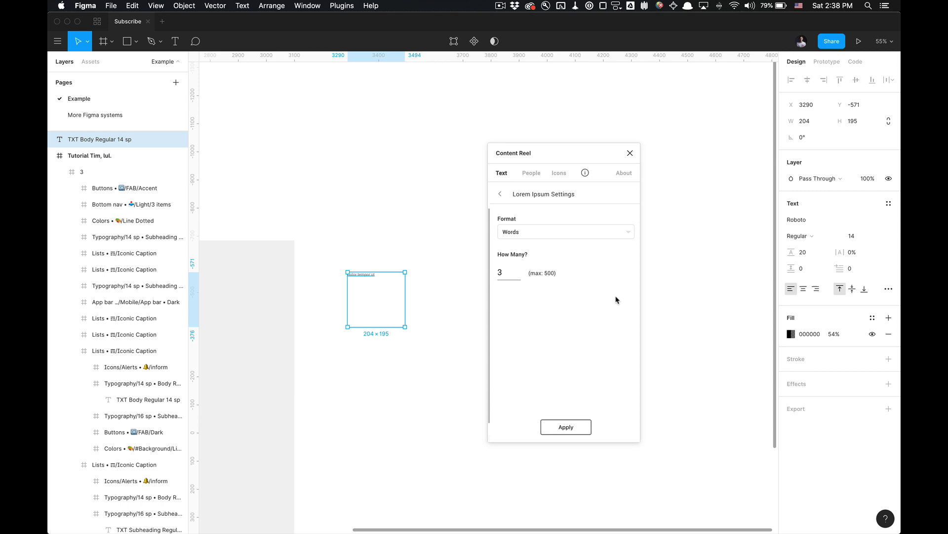
click(570, 239)
click(568, 256)
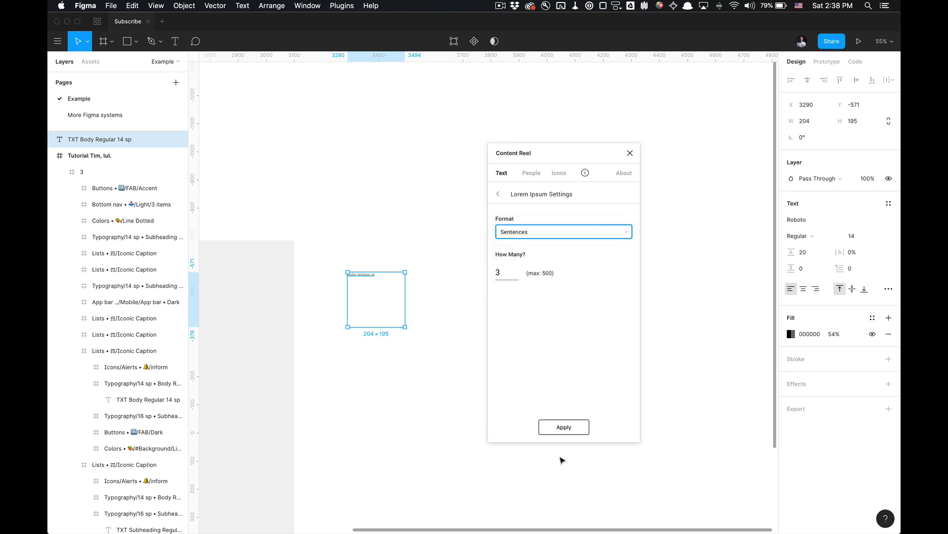
click(563, 425)
click(423, 341)
scroll(372, 289, up, 5)
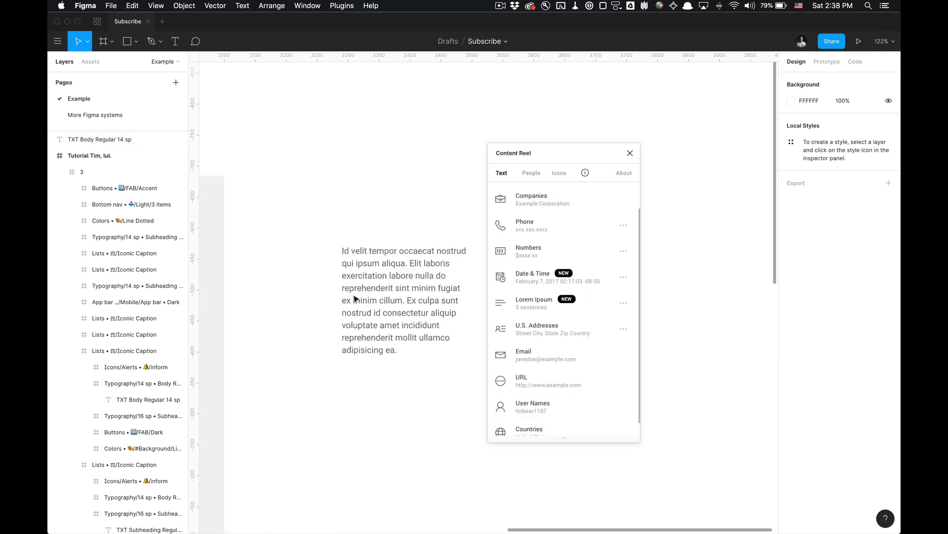
click(349, 299)
scroll(350, 296, down, 3)
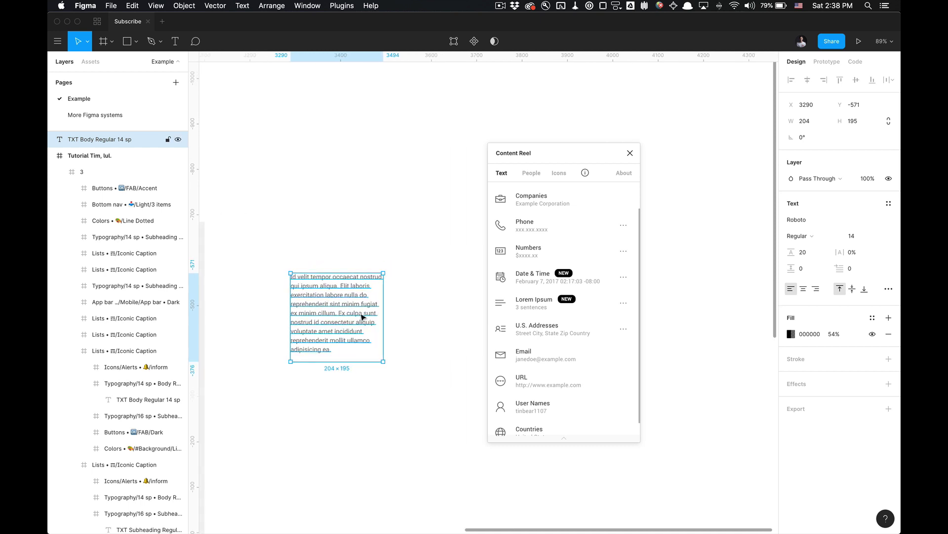
Widen the text box to about 394 px and fill it with generated U.S. addresses
drag(385, 327, 471, 326)
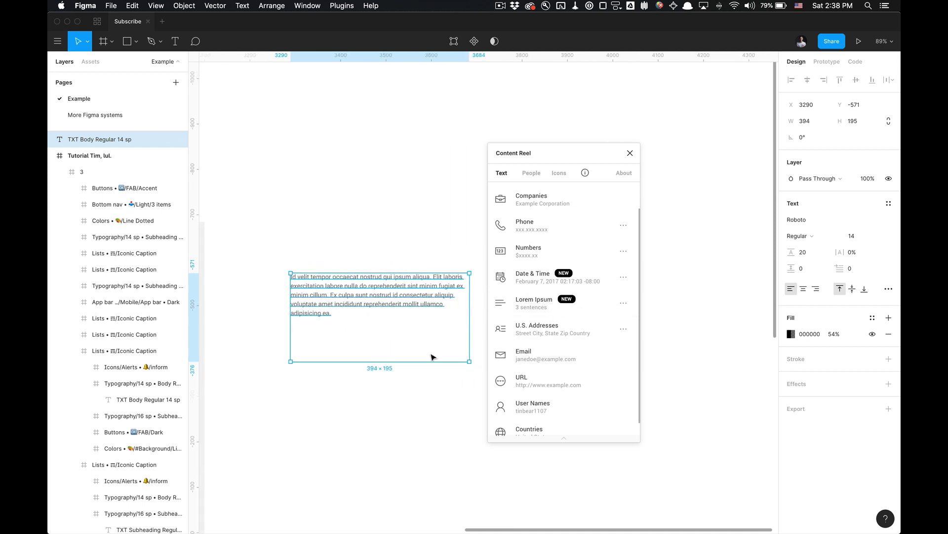
click(548, 334)
triple_click(547, 334)
click(548, 334)
click(547, 334)
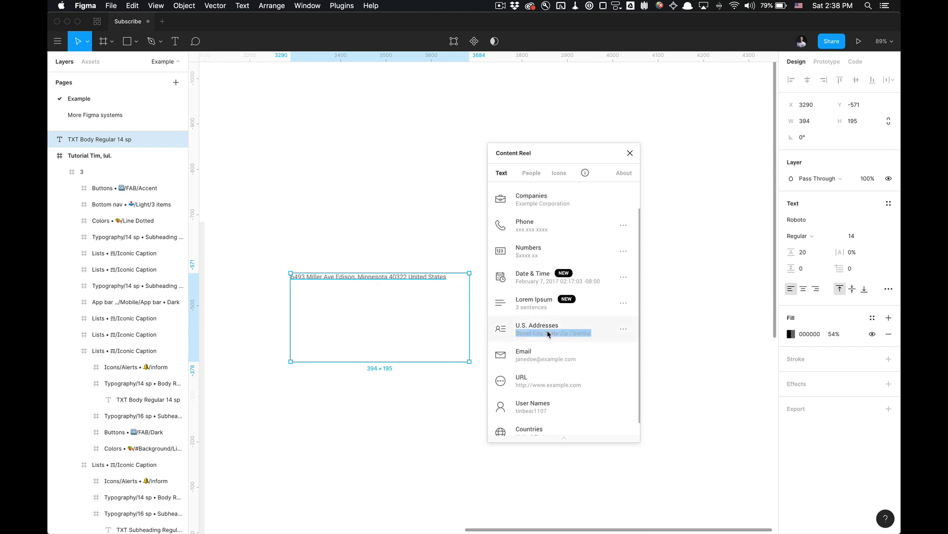
click(595, 339)
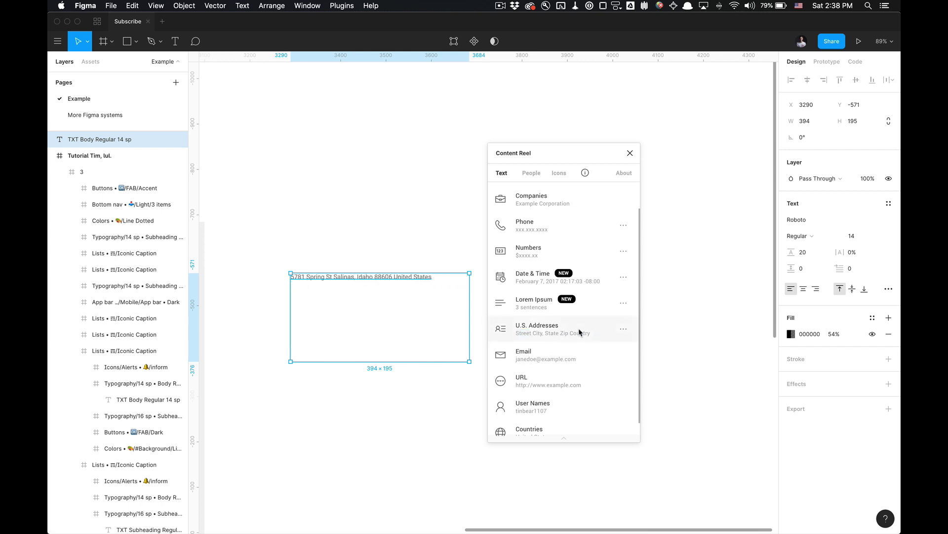
Reorder the U.S. address format so the Street field comes first
click(623, 330)
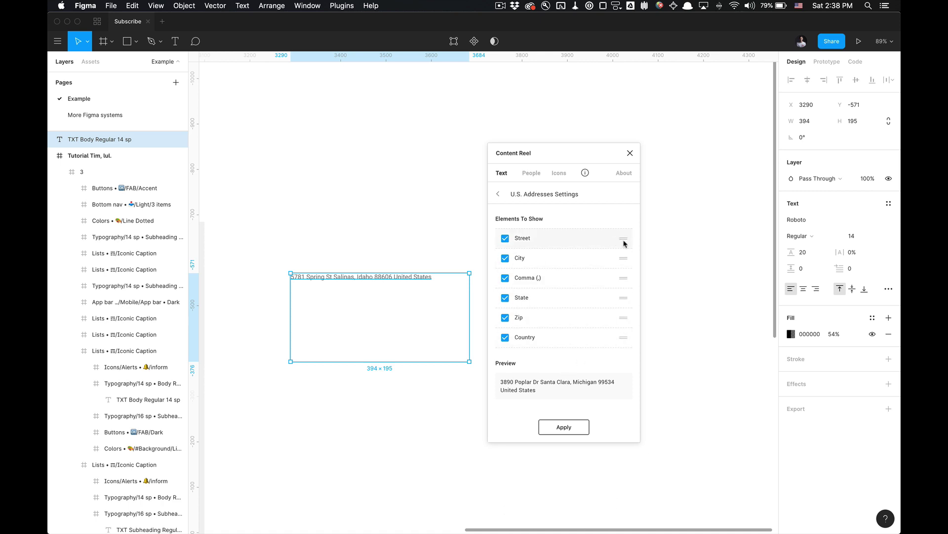
mouse_move(622, 240)
mouse_down()
mouse_move(624, 254)
mouse_move(623, 238)
mouse_up()
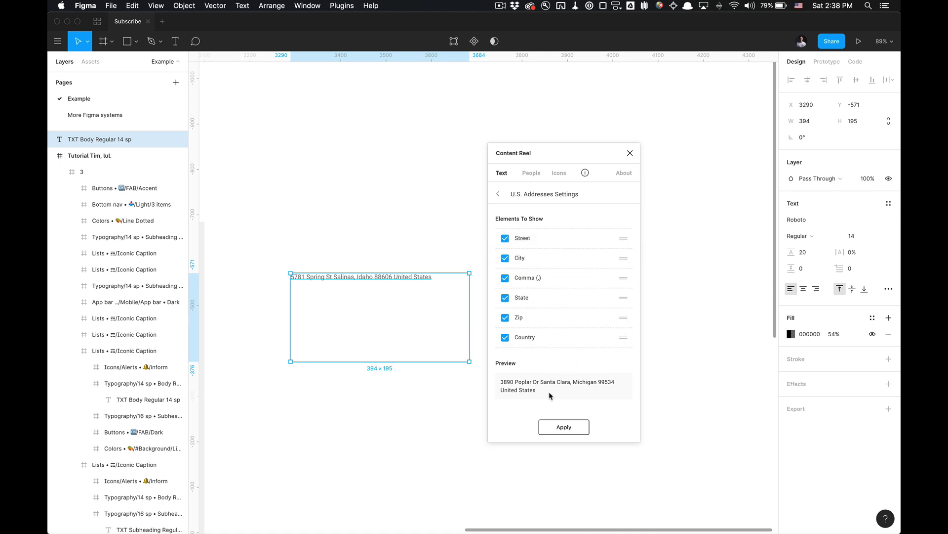
drag(552, 397, 498, 379)
click(499, 380)
click(497, 194)
Cycle the text through generated emails, a URL, a user name, then a country
scroll(530, 344, down, 1)
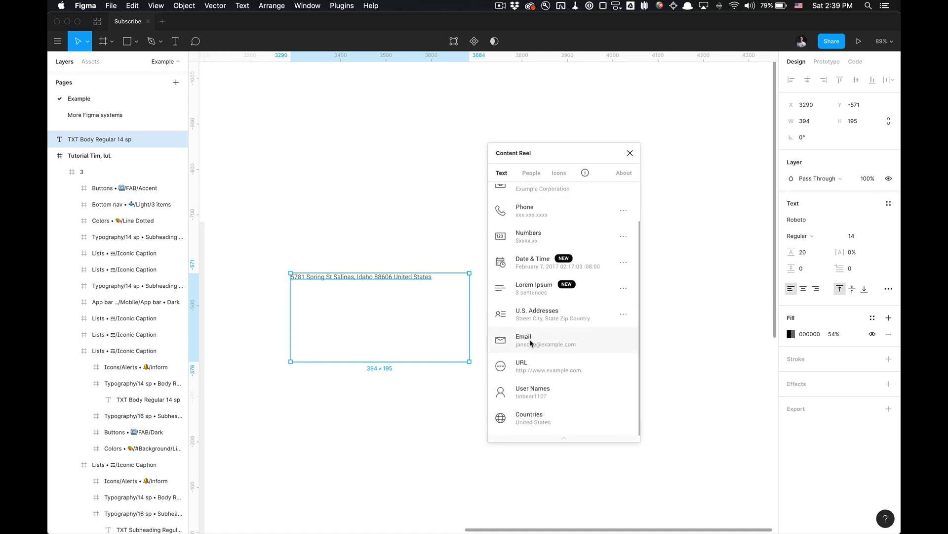
click(531, 343)
click(531, 343)
click(531, 343)
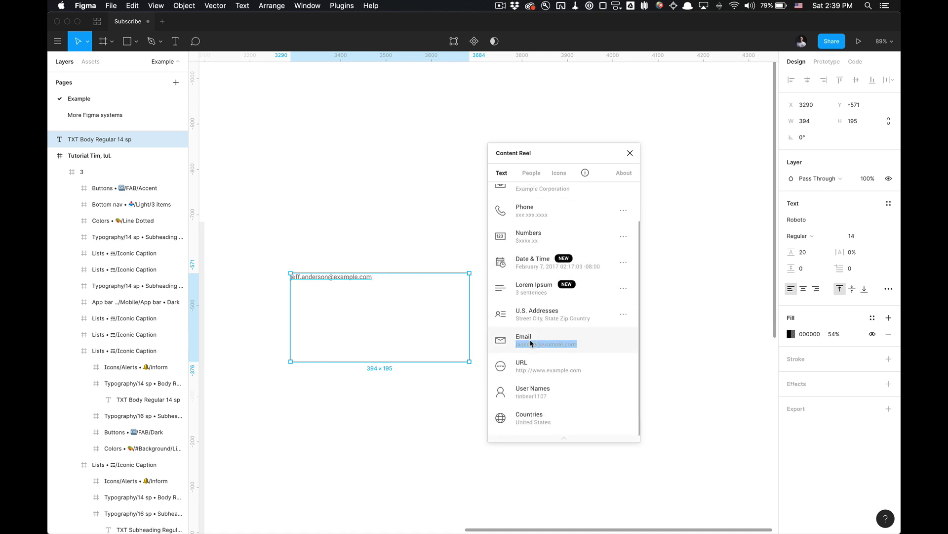
triple_click(546, 378)
double_click(546, 390)
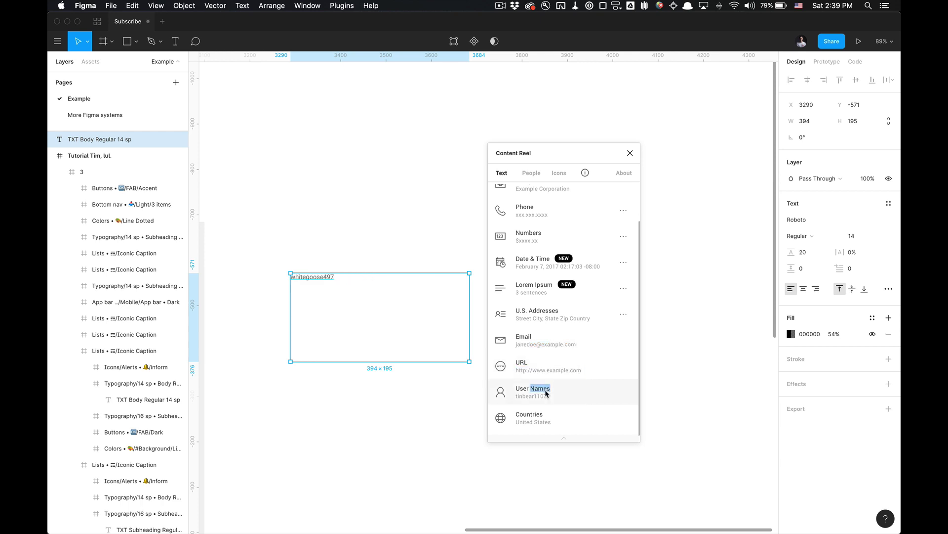
double_click(530, 414)
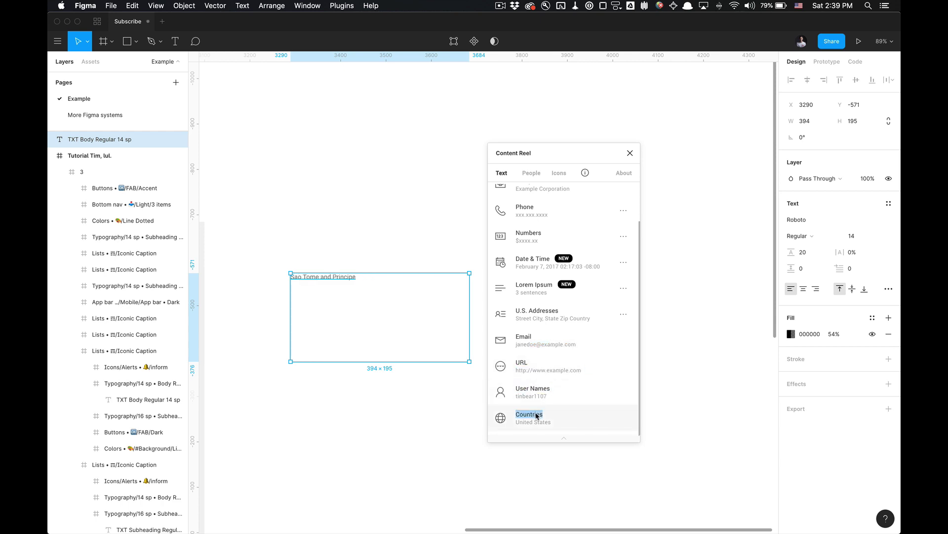
click(403, 388)
scroll(402, 387, down, 5)
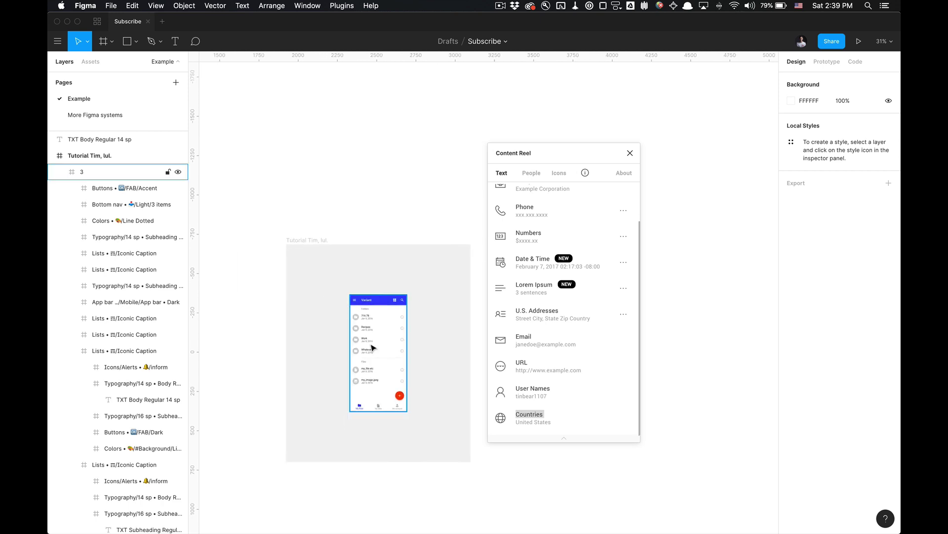
scroll(372, 348, up, 2)
scroll(373, 348, down, 4)
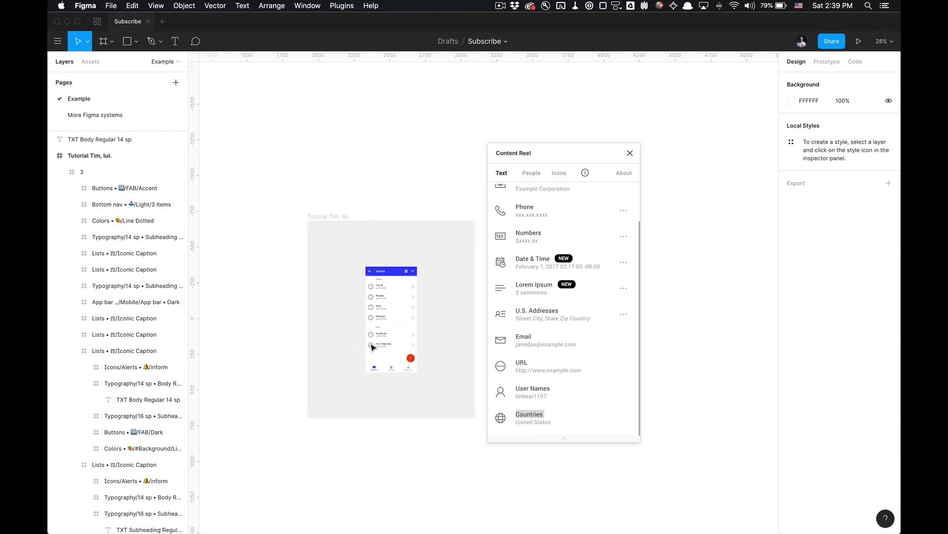
scroll(372, 347, up, 4)
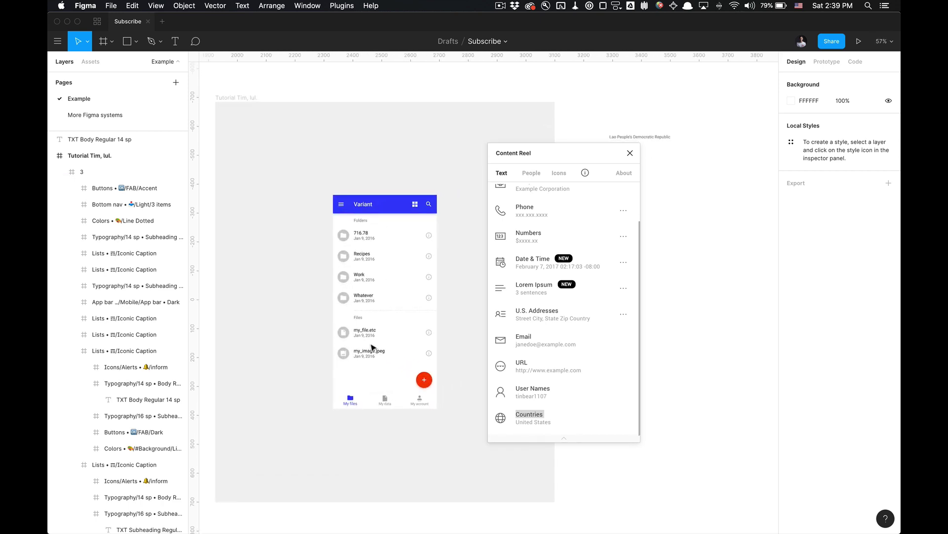